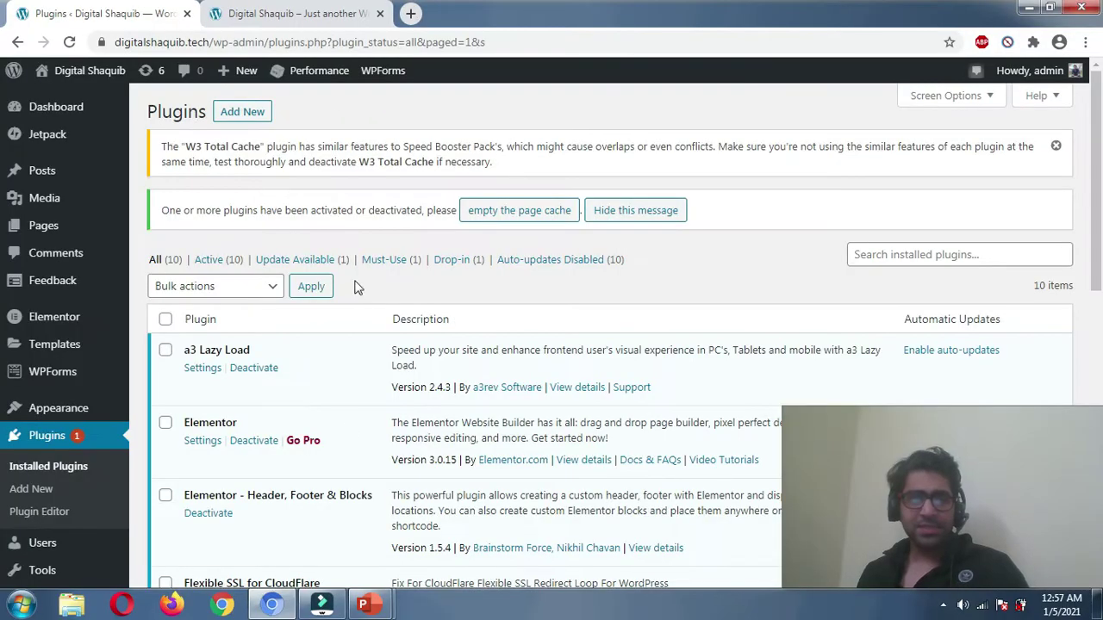
Go from the plugins screen to the Add Plugins page.
left_click(299, 14)
left_click(104, 13)
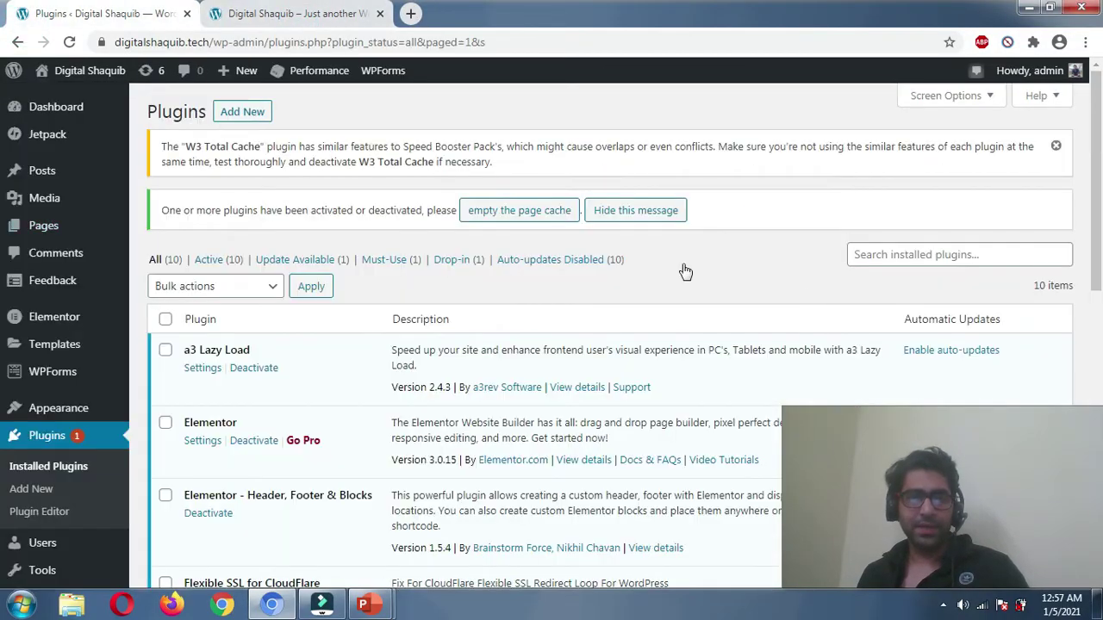
scroll(603, 285, "down", 3)
scroll(466, 336, "down", 3)
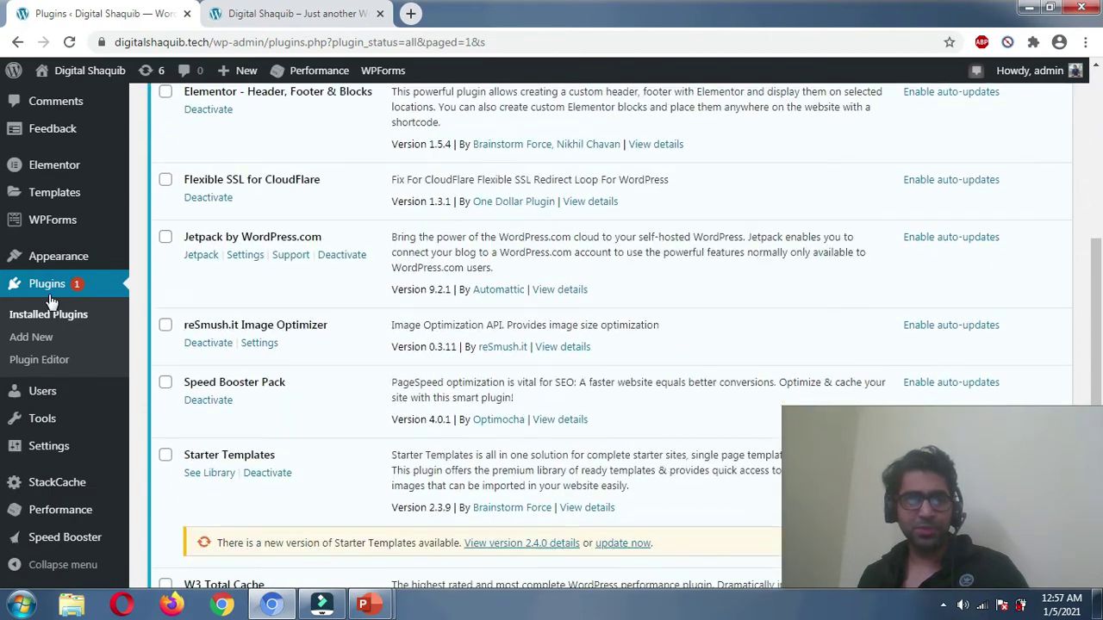
left_click(29, 340)
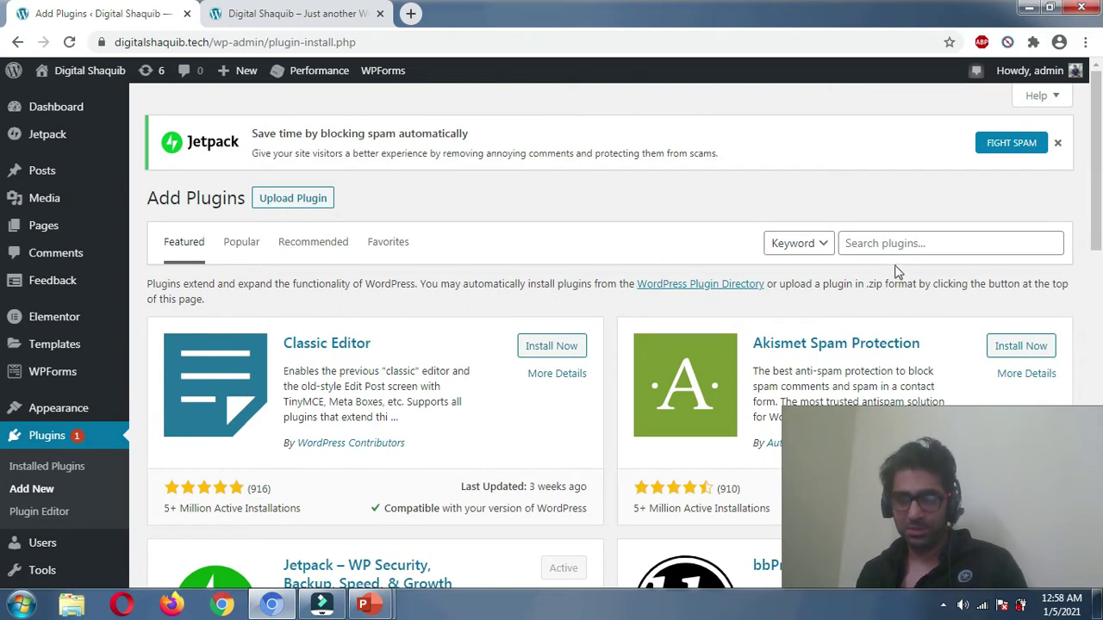
Search the plugin directory for 'autoptimize', fixing the misspelling until Autoptimize is listed first.
left_click(886, 248)
type("autoptizie")
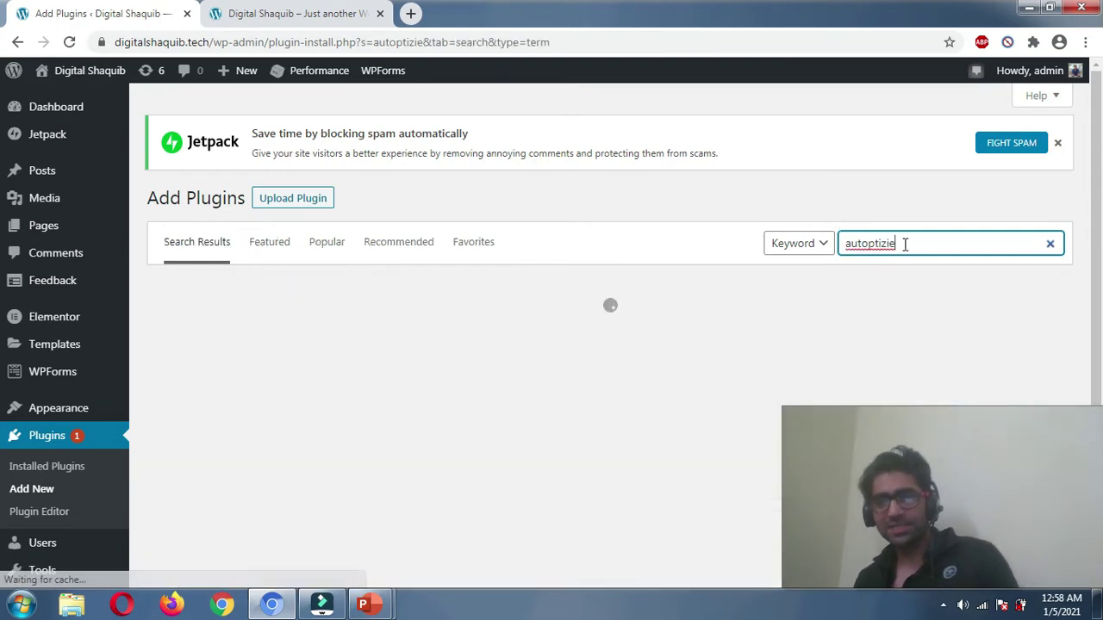
left_click(881, 244)
type("mi")
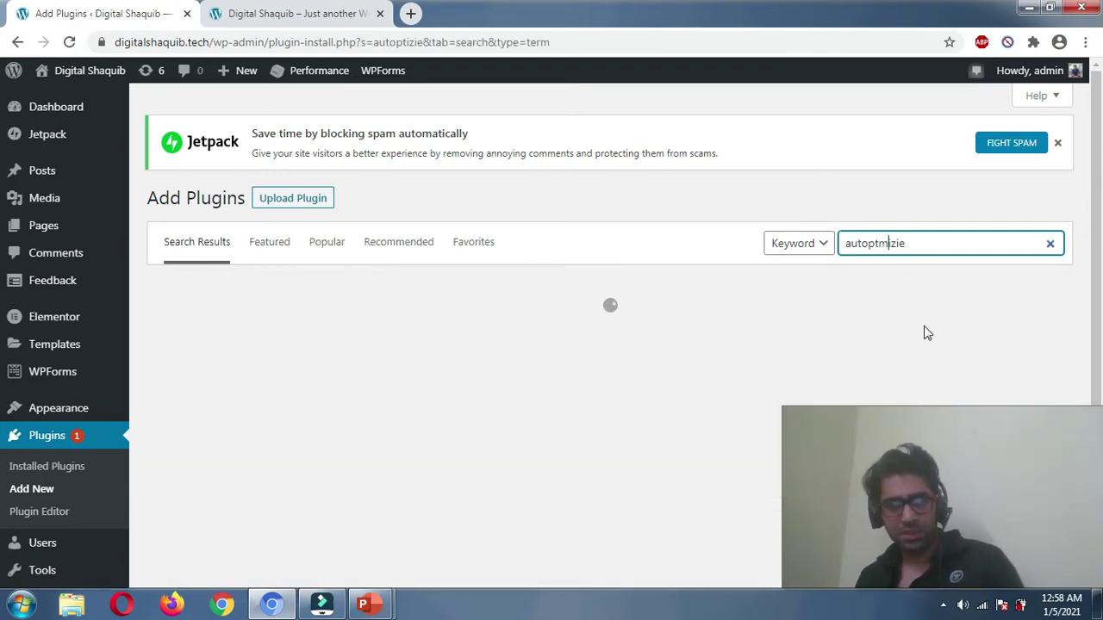
key("Delete")
key("Delete")
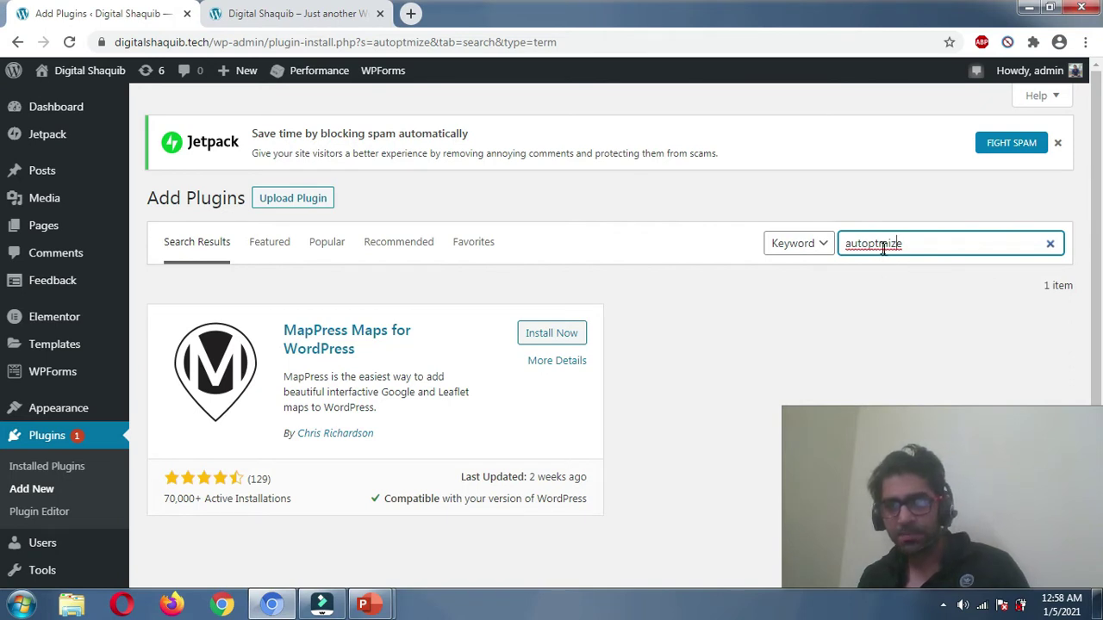
type("i")
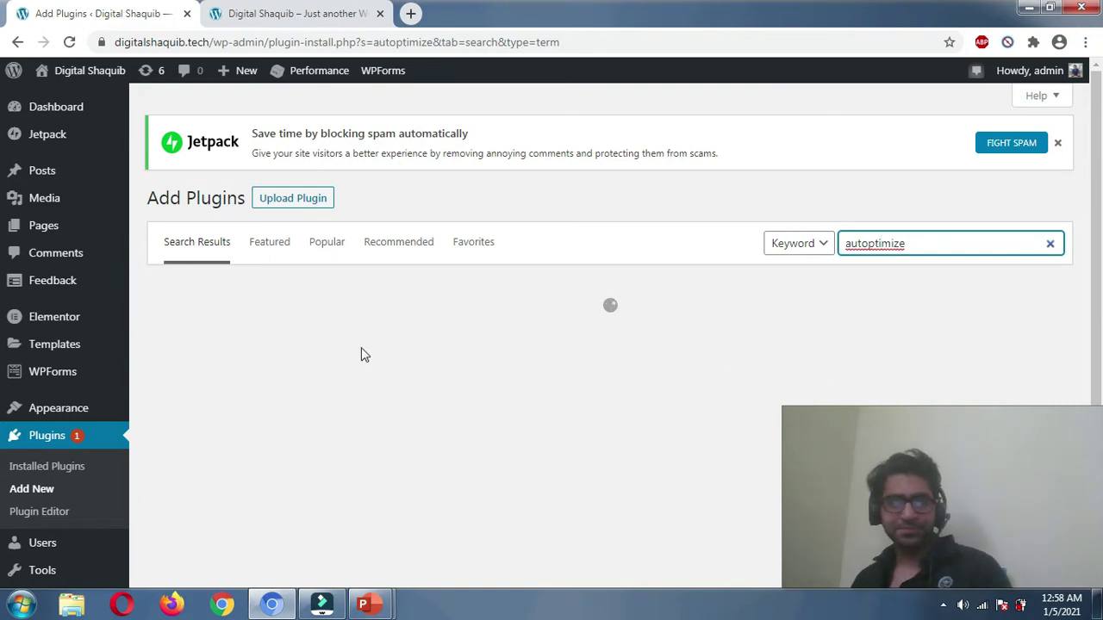
scroll(406, 315, "down", 1)
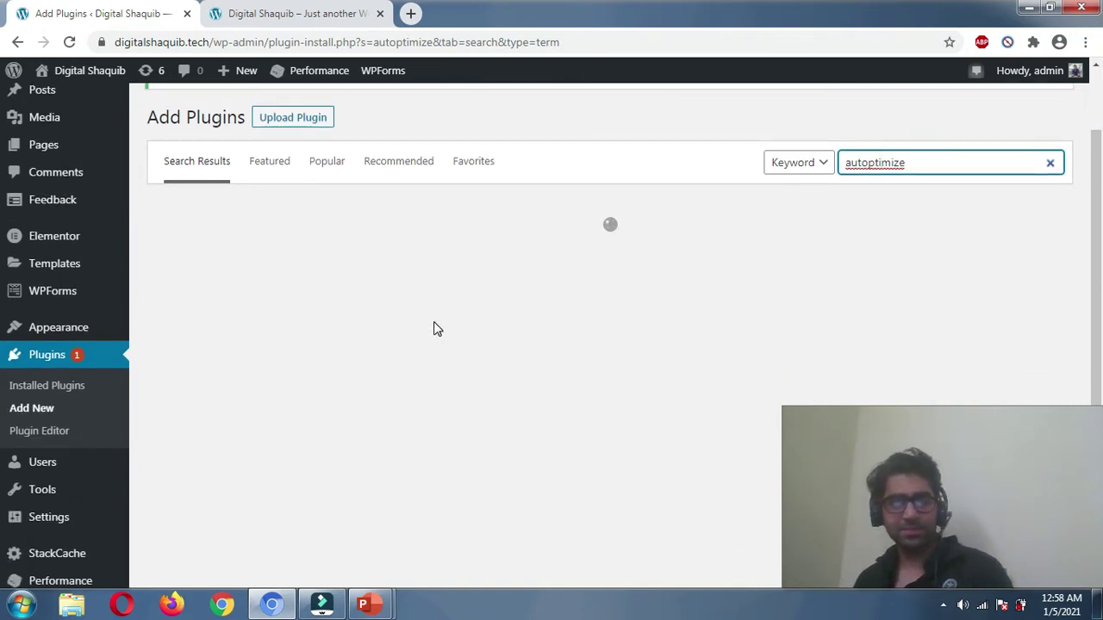
left_click(923, 160)
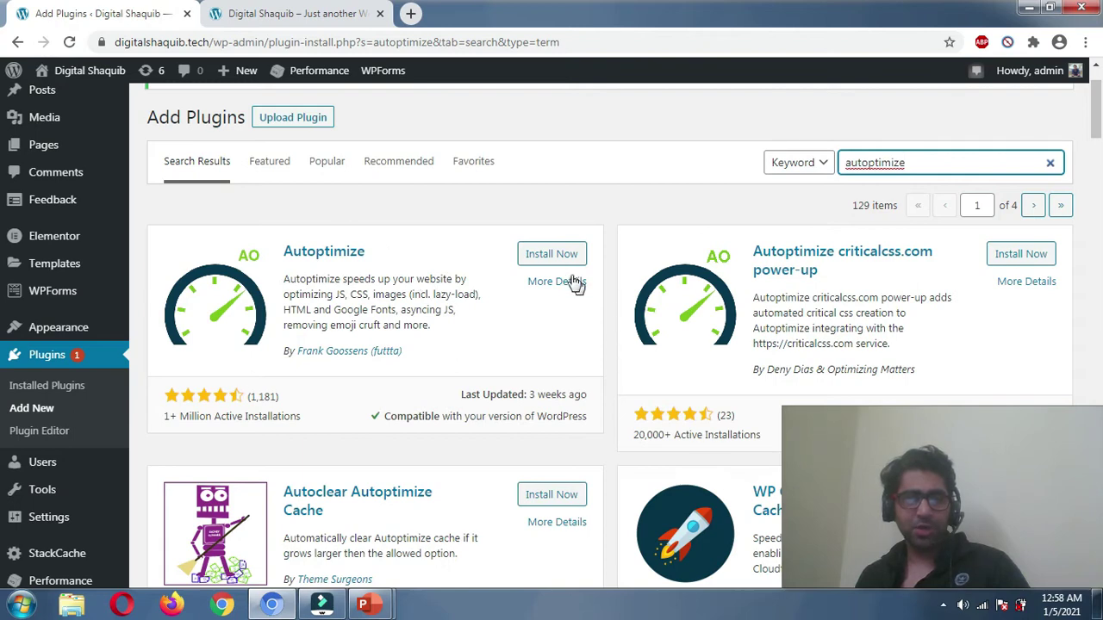
Install and activate Autoptimize 2.8.1 so it shows among the 11 active plugins.
left_click(541, 257)
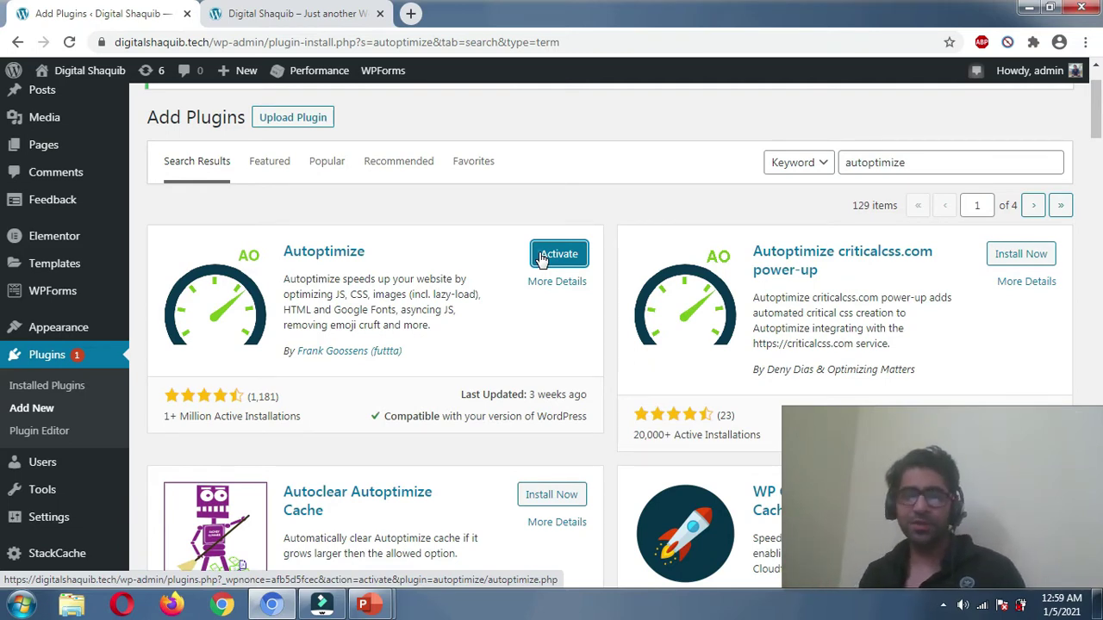
left_click(543, 258)
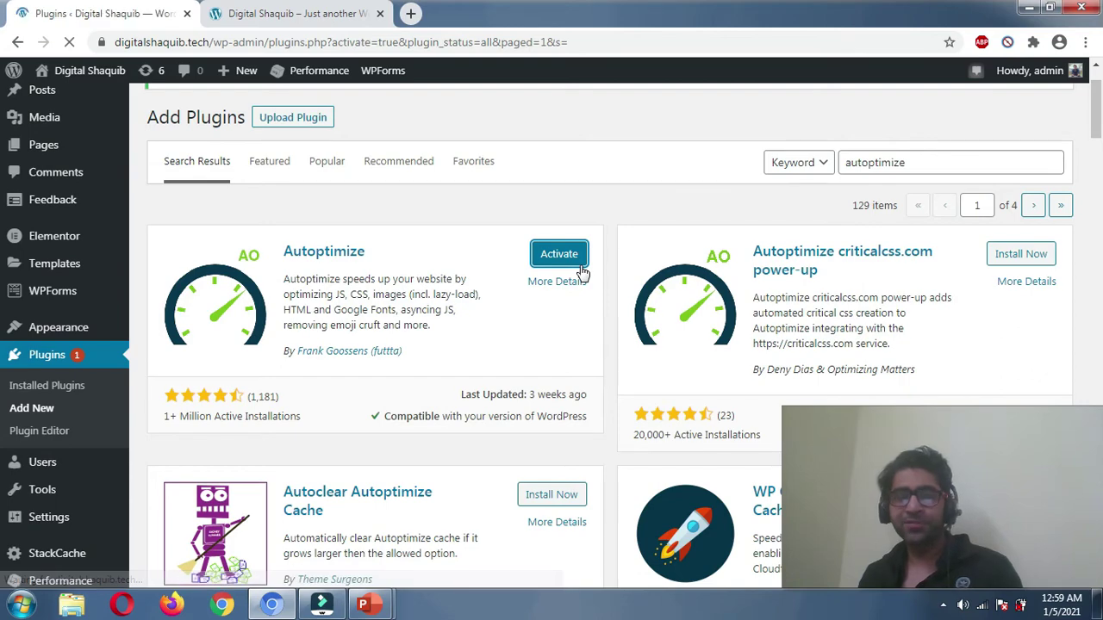
scroll(293, 268, "down", 4)
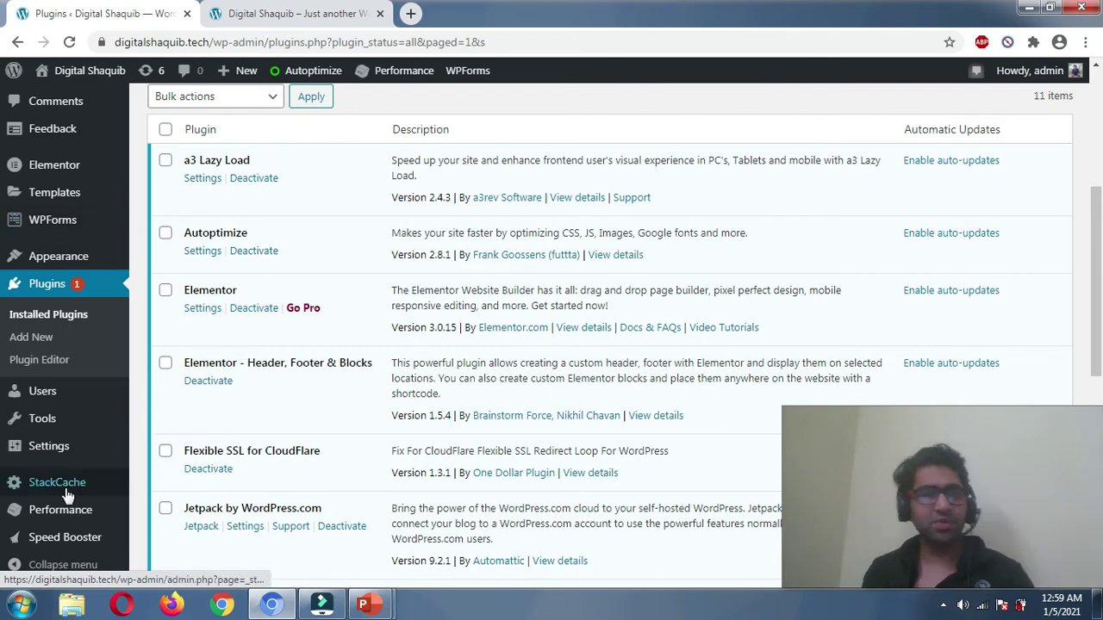
In Settings > Autoptimize, enable 'Optimize JavaScript Code?' on the JS, CSS & HTML tab.
mouse_move(60, 461)
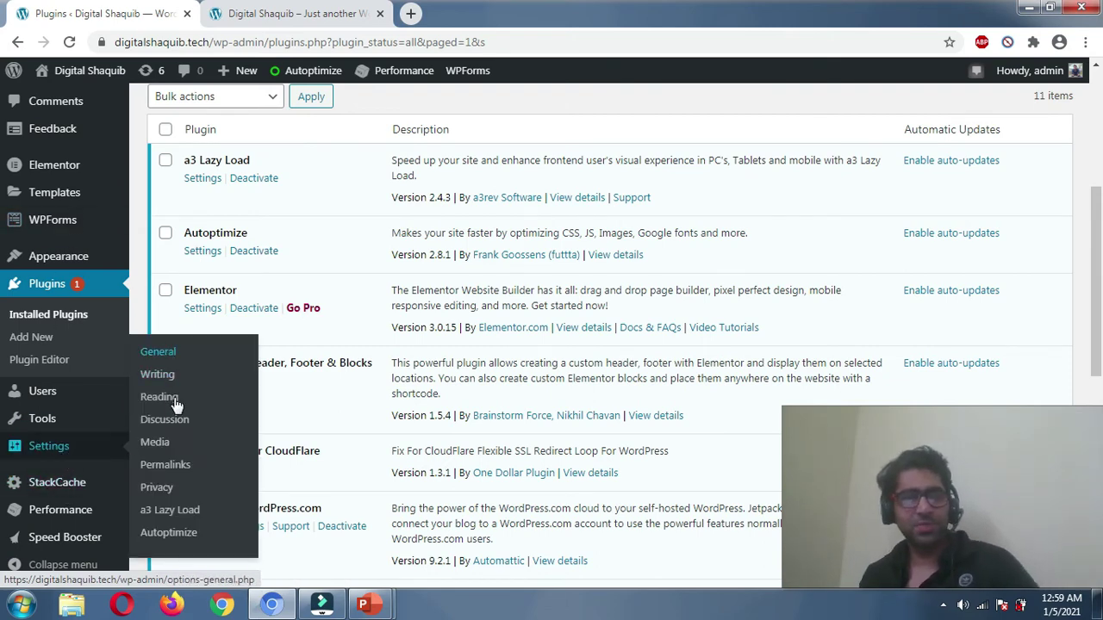
left_click(203, 253)
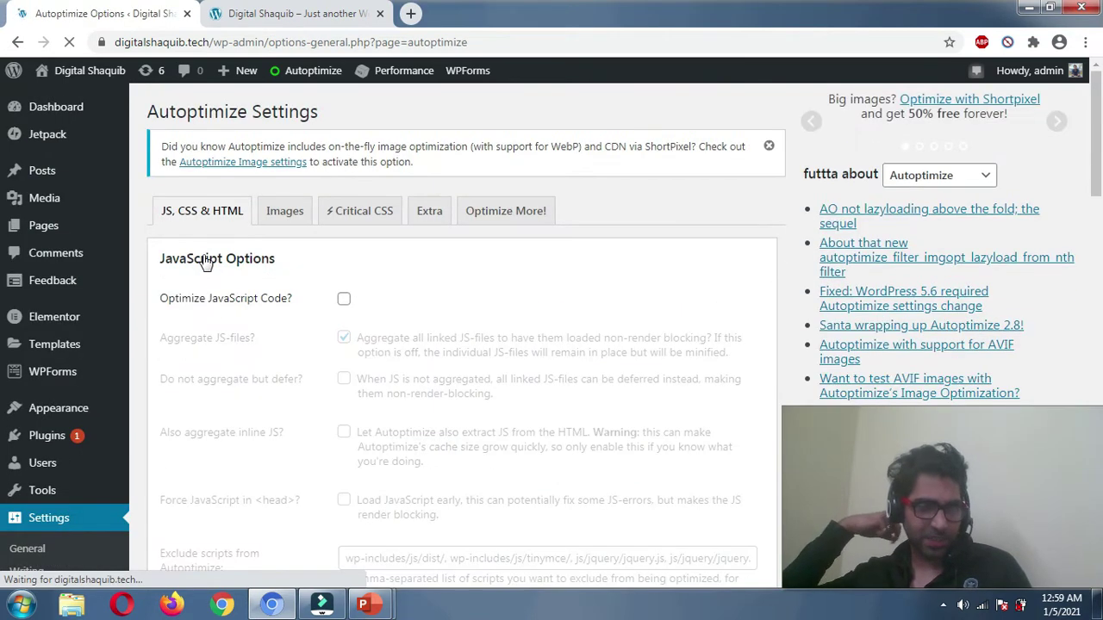
scroll(390, 362, "down", 2)
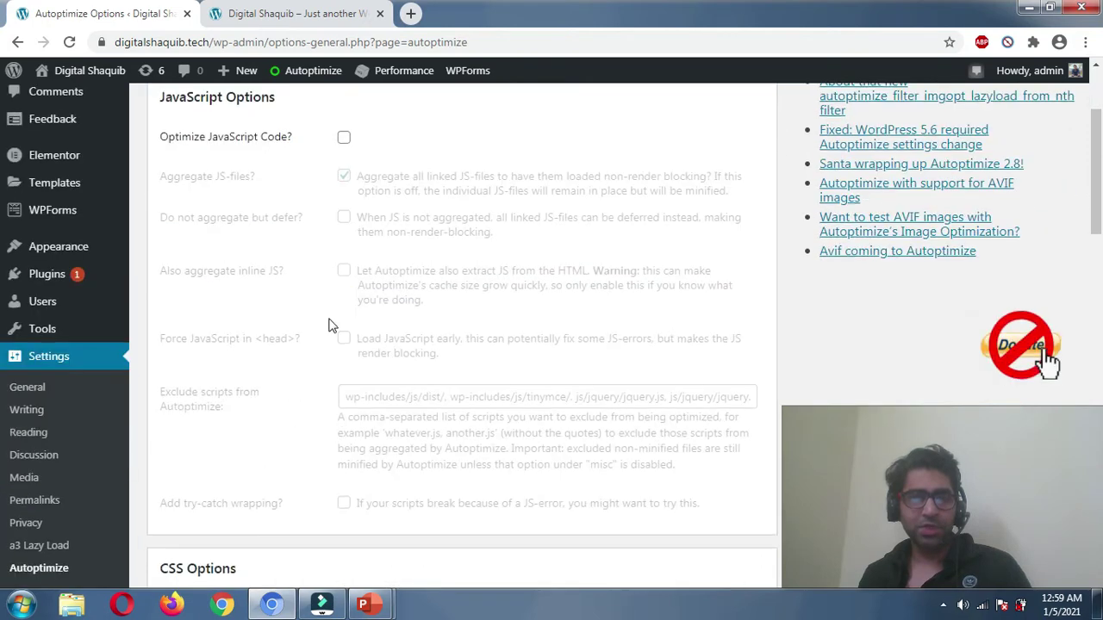
scroll(305, 320, "up", 1)
left_click(344, 220)
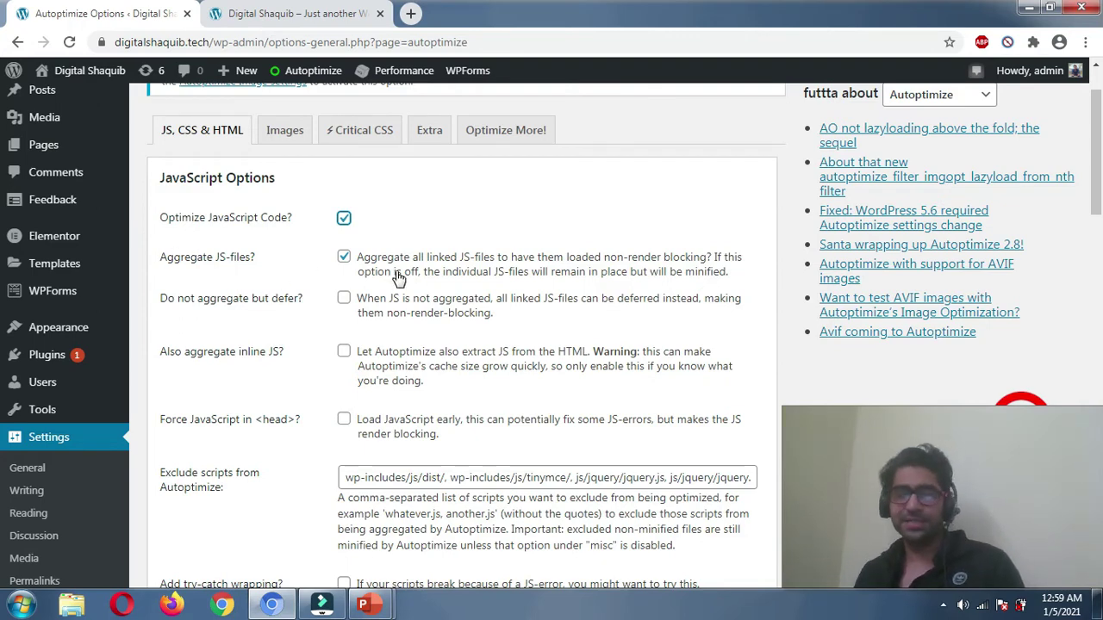
scroll(384, 265, "down", 1)
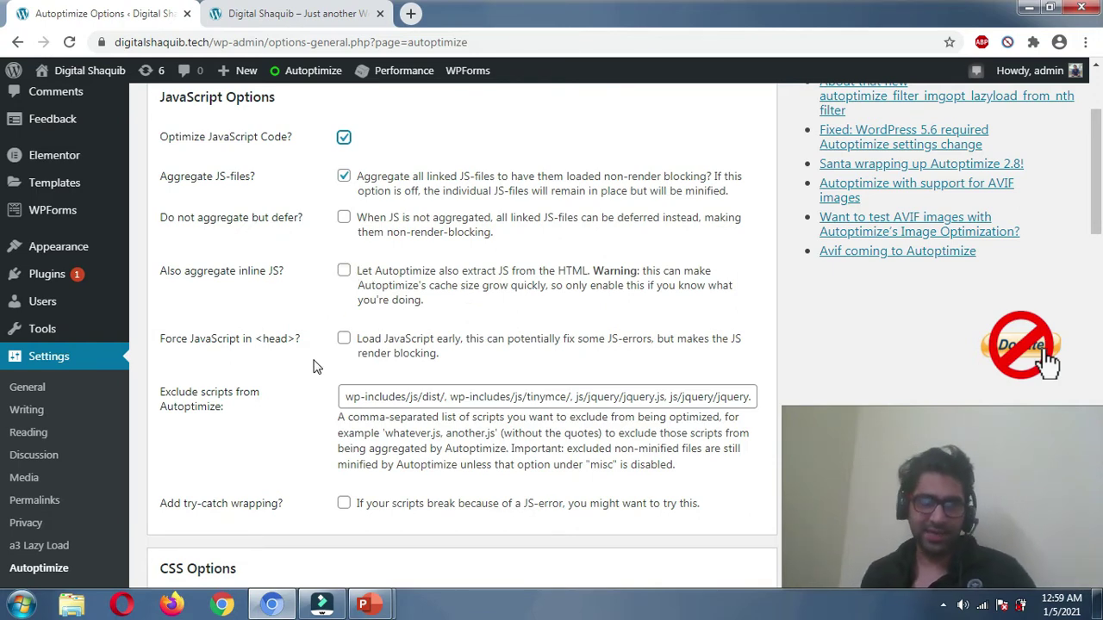
scroll(314, 367, "down", 5)
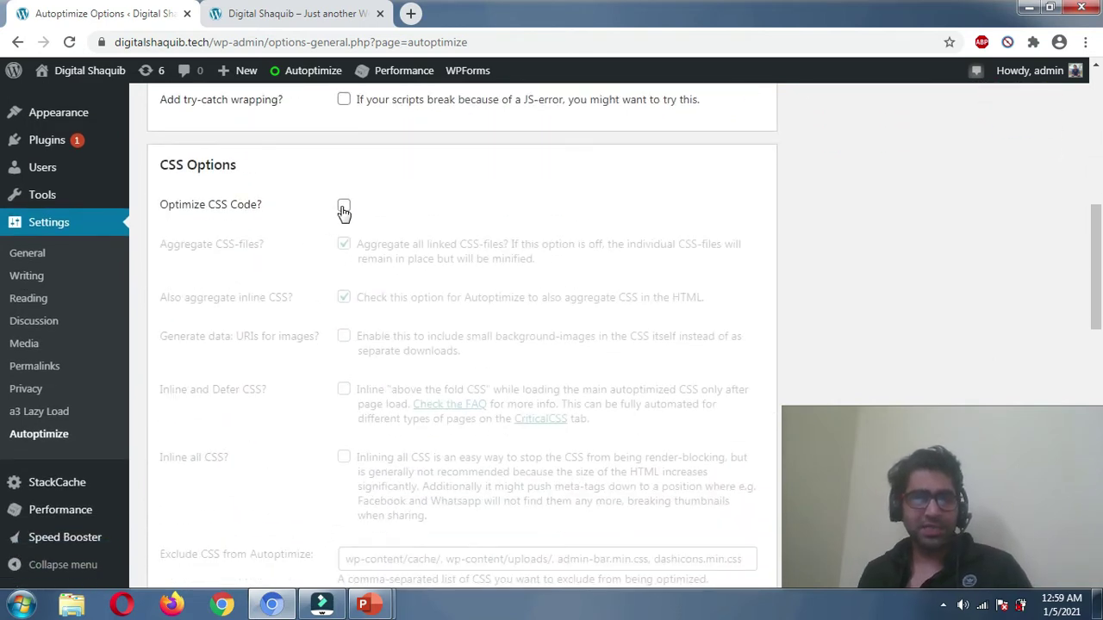
Enable Optimize CSS Code with Aggregate CSS-files, Also aggregate inline CSS and Inline all CSS.
left_click(344, 209)
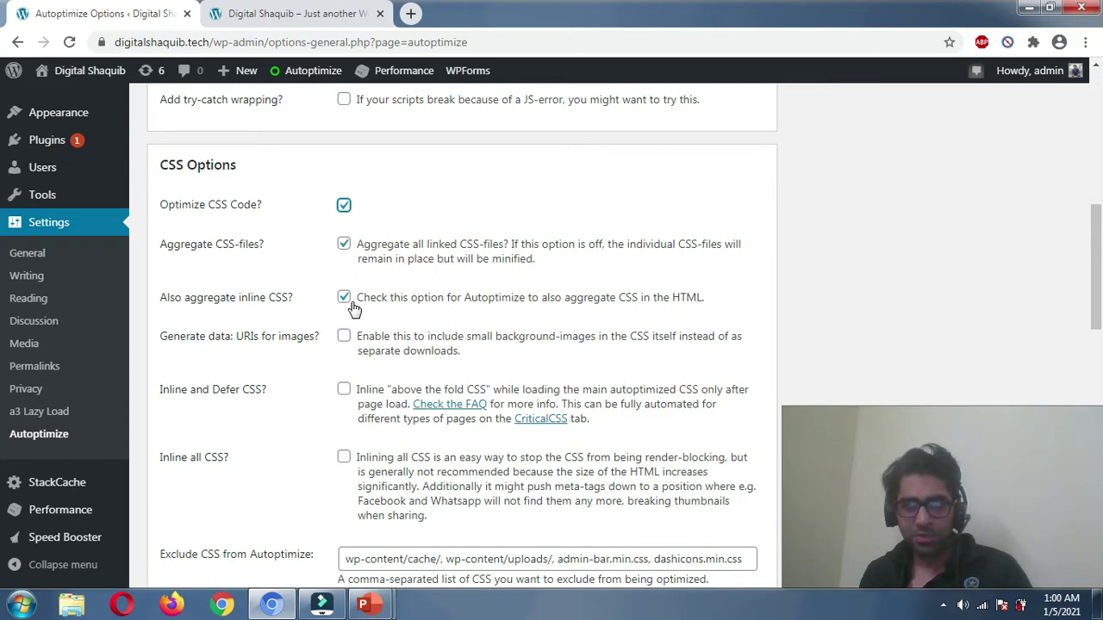
scroll(270, 445, "down", 3)
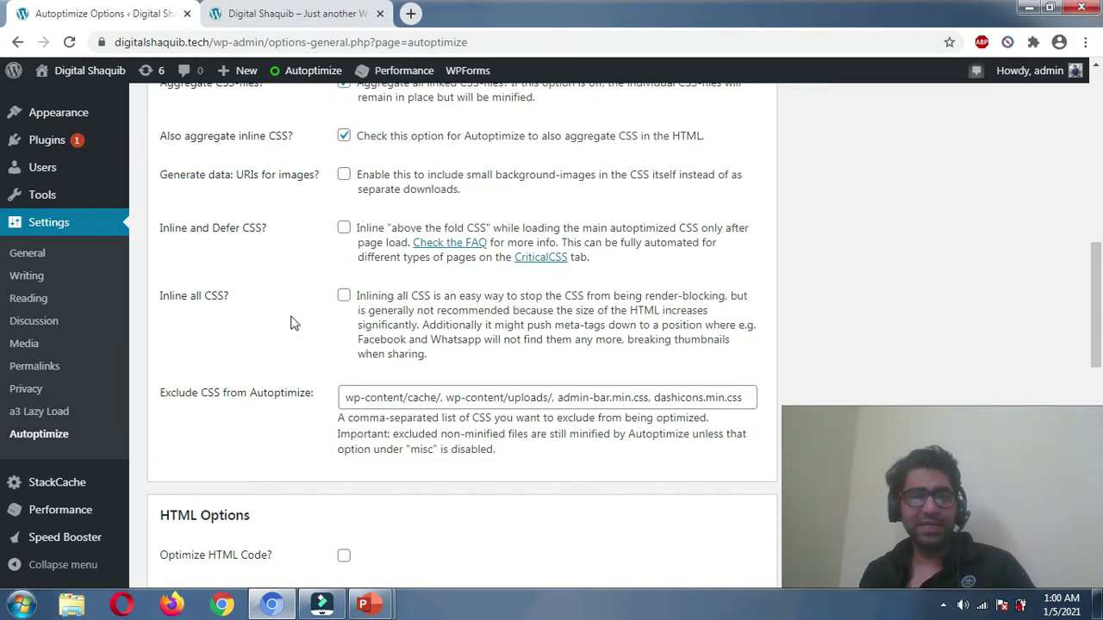
left_click(343, 297)
scroll(342, 300, "up", 3)
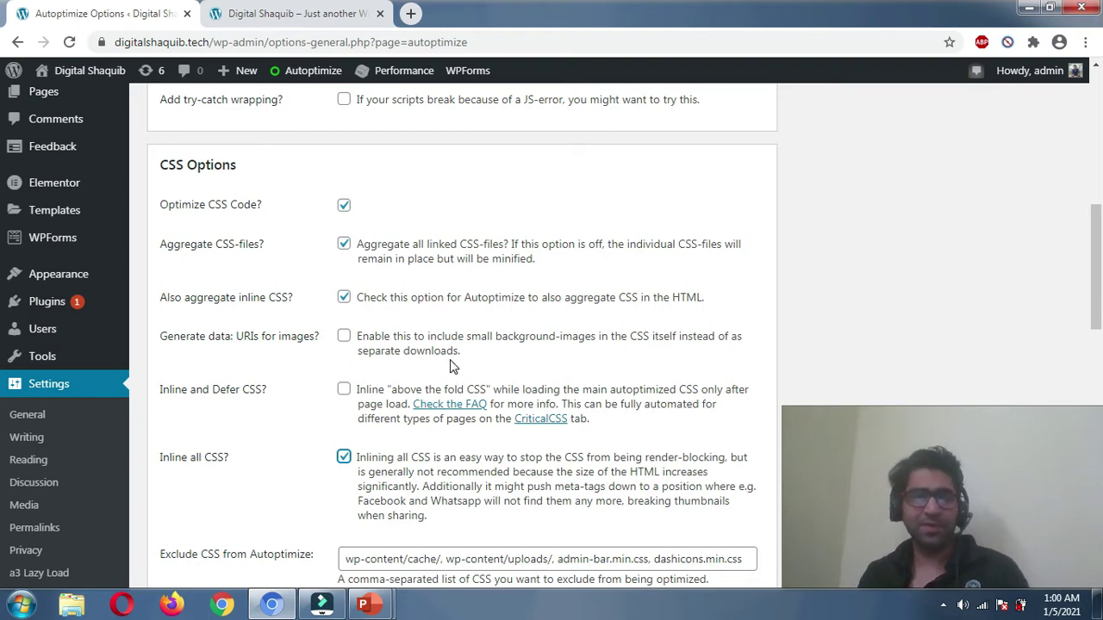
scroll(427, 360, "down", 1)
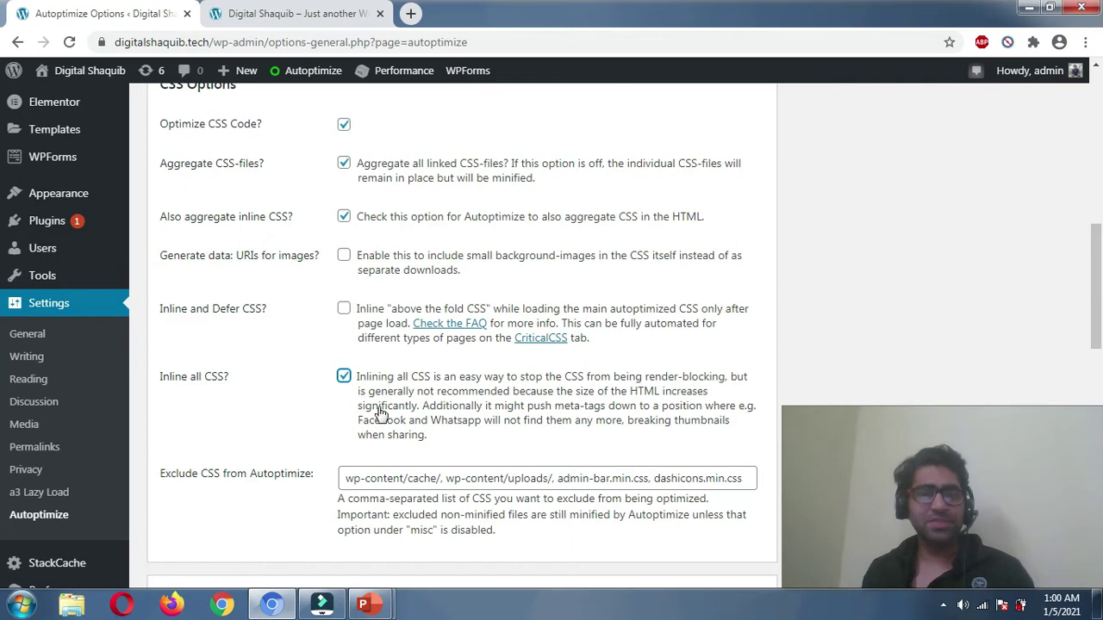
scroll(418, 394, "down", 1)
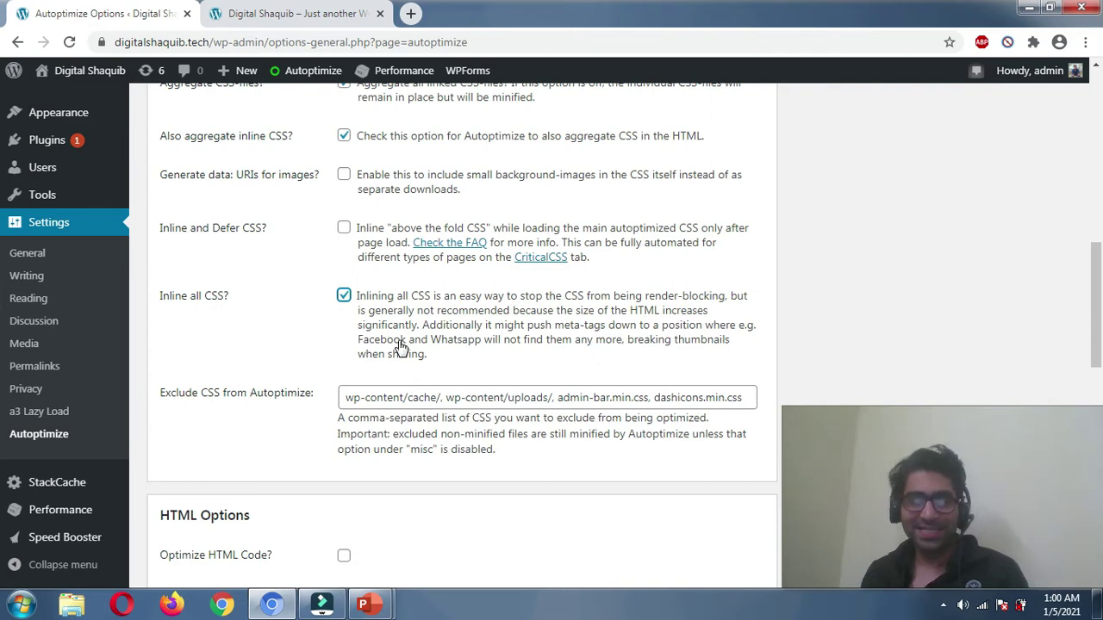
scroll(402, 348, "up", 1)
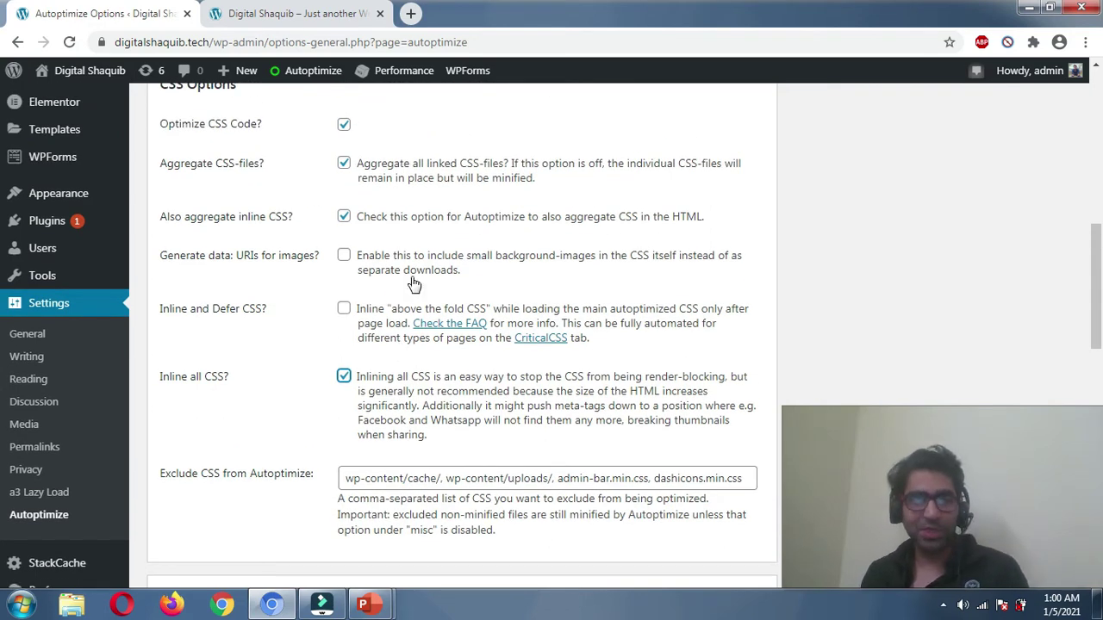
scroll(463, 276, "down", 5)
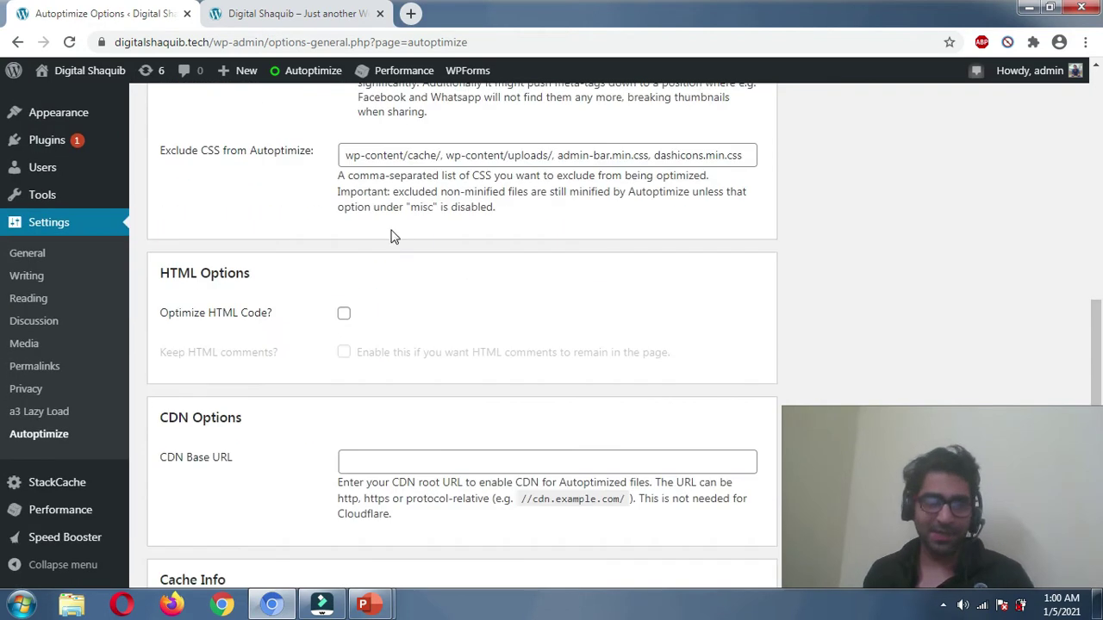
Enable Optimize HTML Code in Autoptimize.
left_click(344, 235)
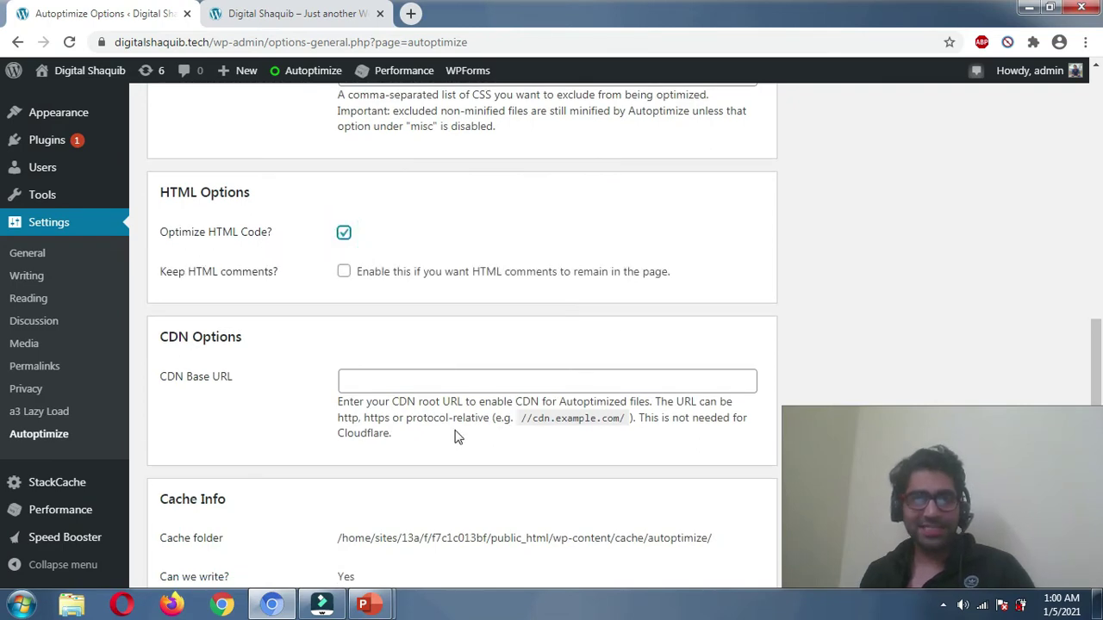
scroll(340, 285, "down", 4)
scroll(373, 235, "down", 4)
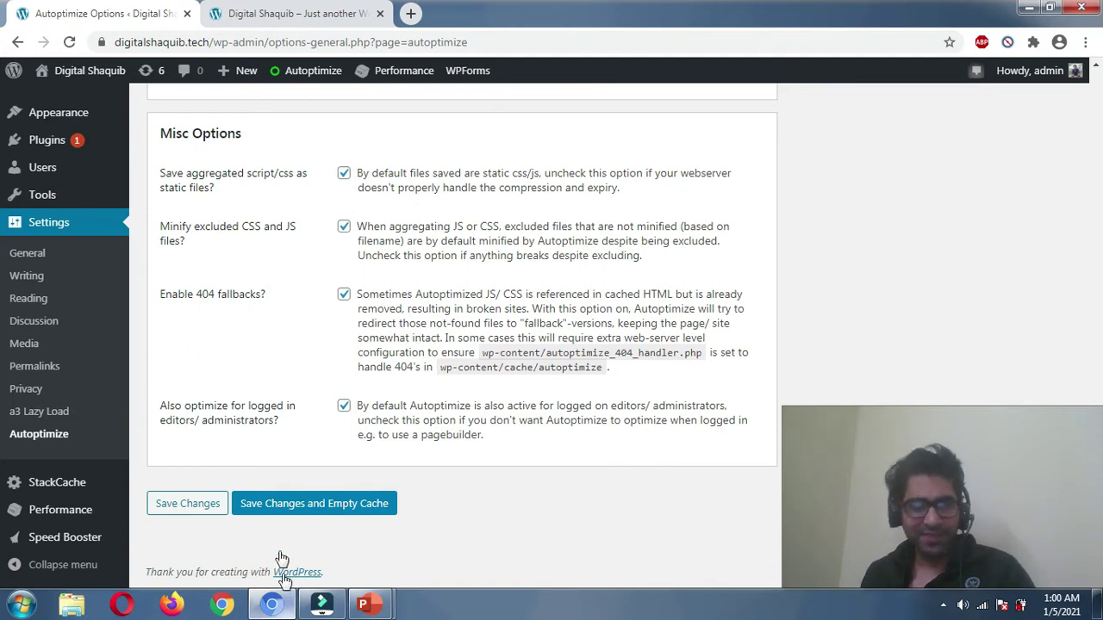
Save the Autoptimize settings with the cache emptied.
left_click(293, 508)
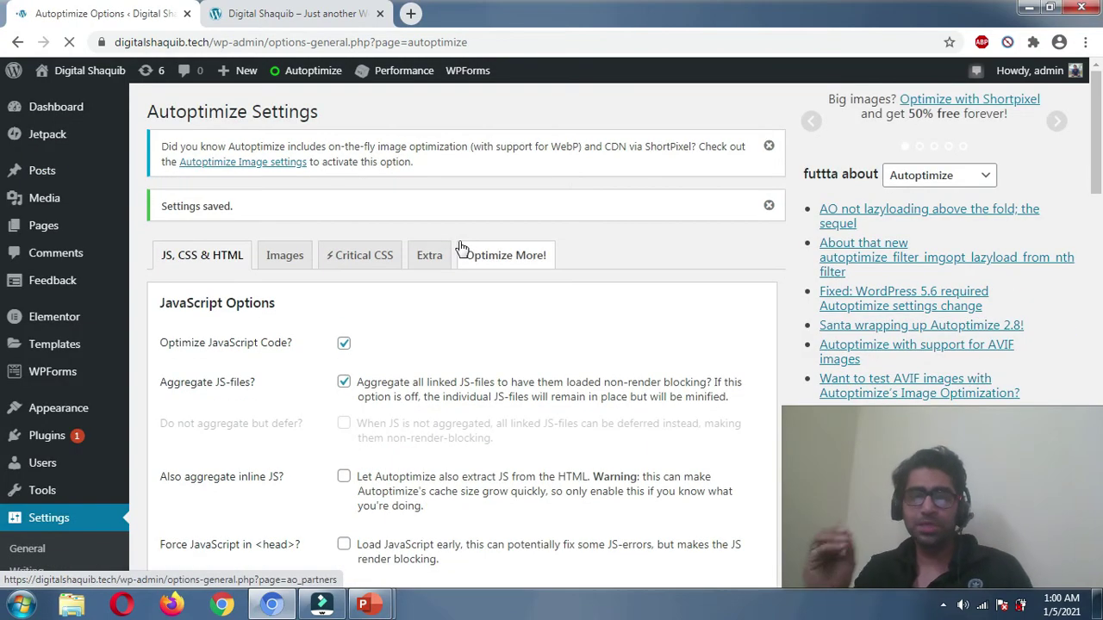
scroll(431, 362, "down", 2)
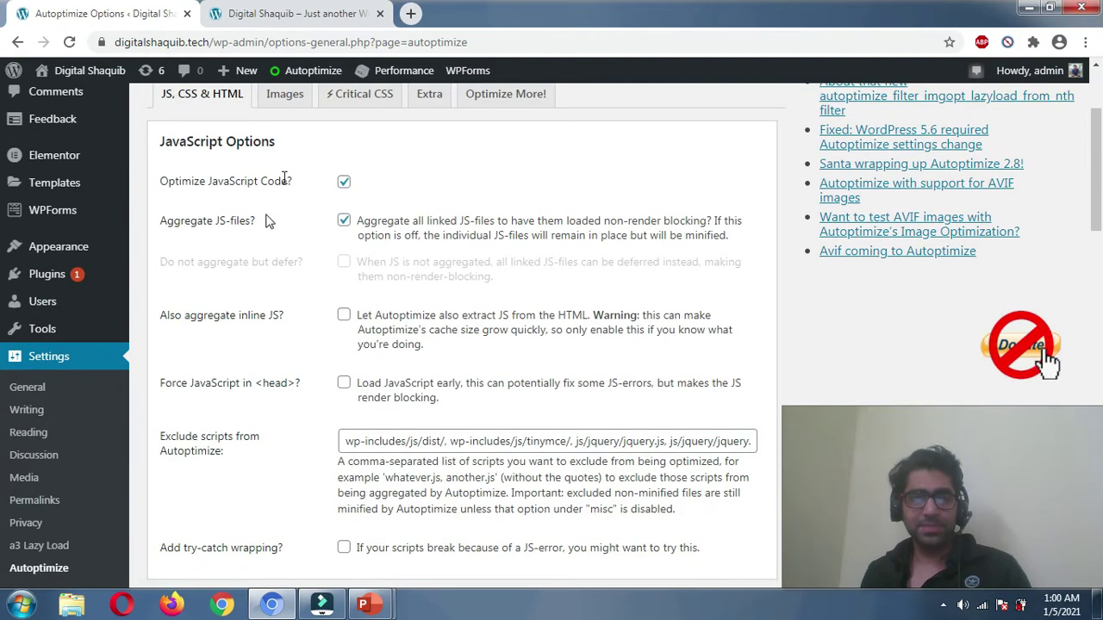
scroll(284, 190, "up", 2)
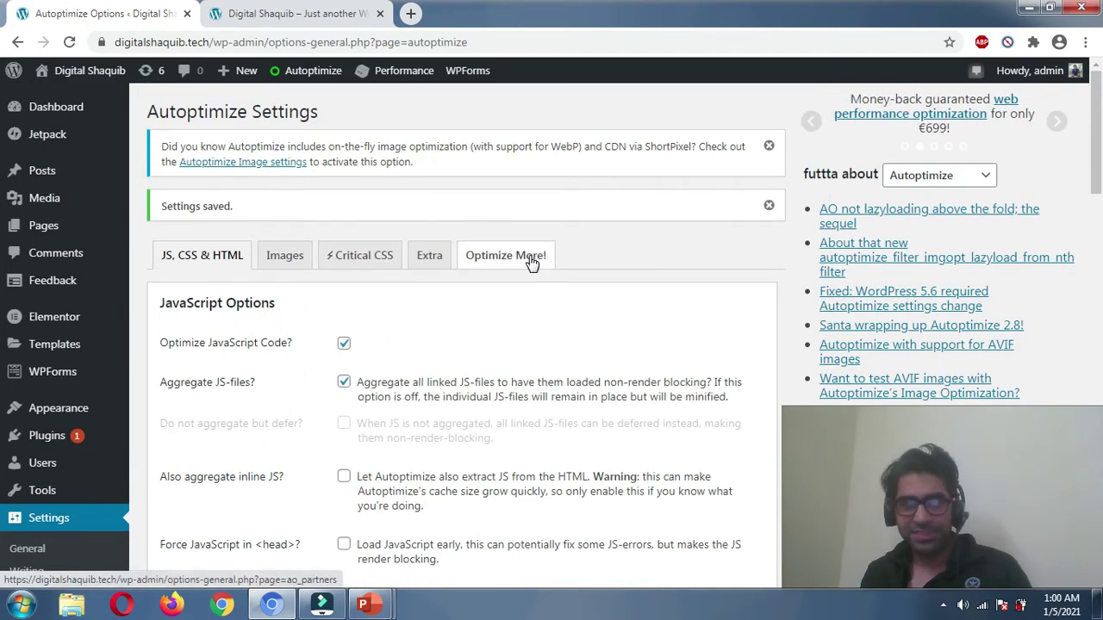
scroll(291, 298, "down", 2)
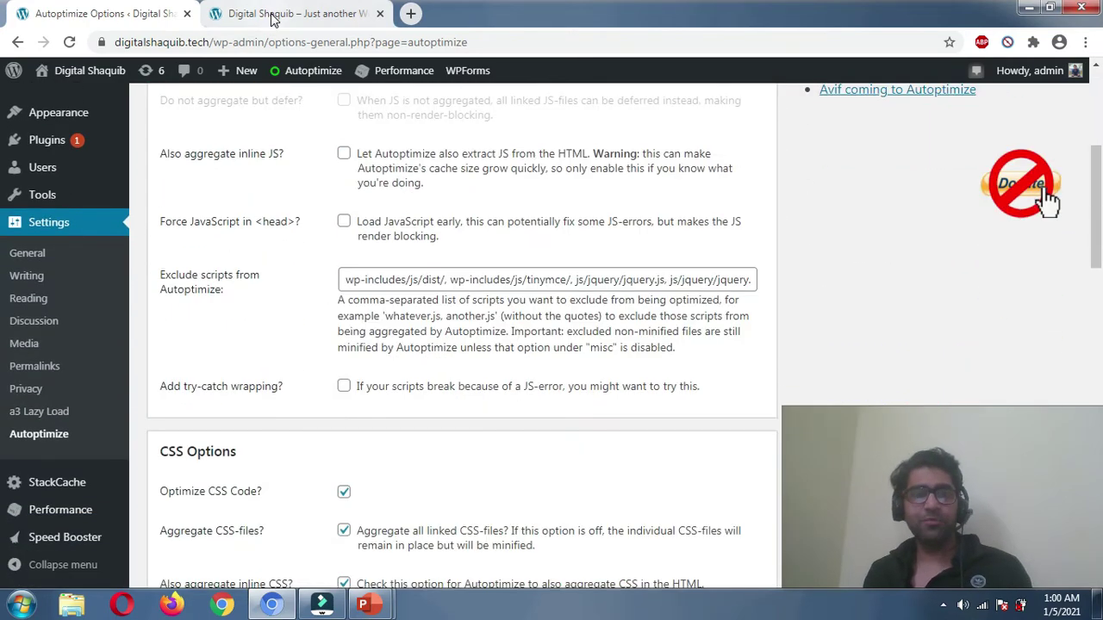
left_click(250, 13)
Reload the Digital Shaquib homepage and scroll through it to check it renders with Autoptimize active.
scroll(276, 215, "up", 2)
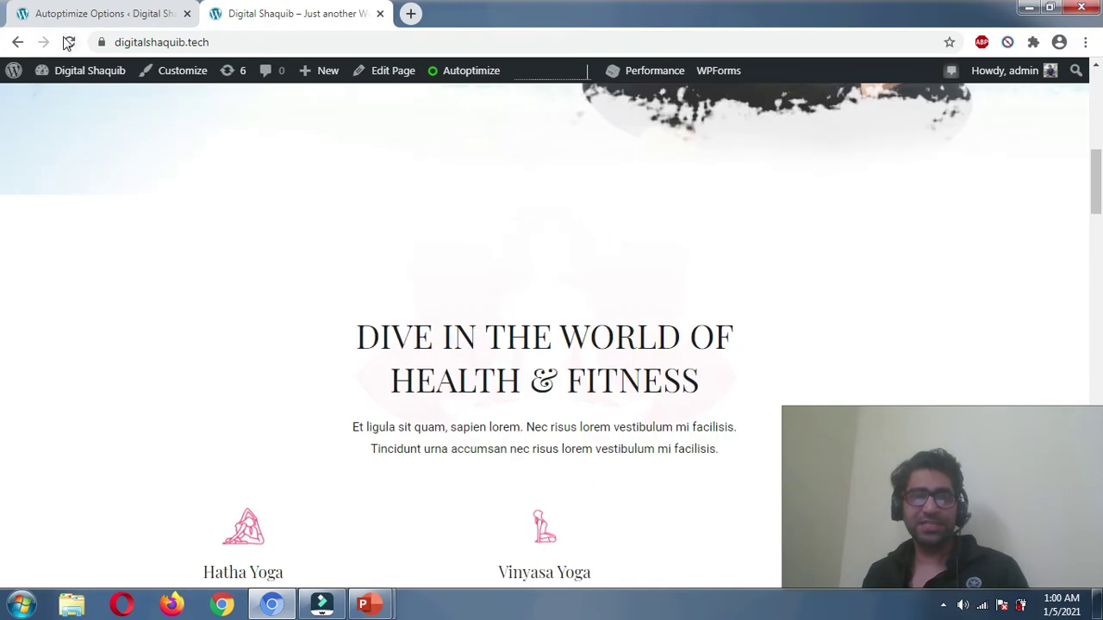
left_click(67, 42)
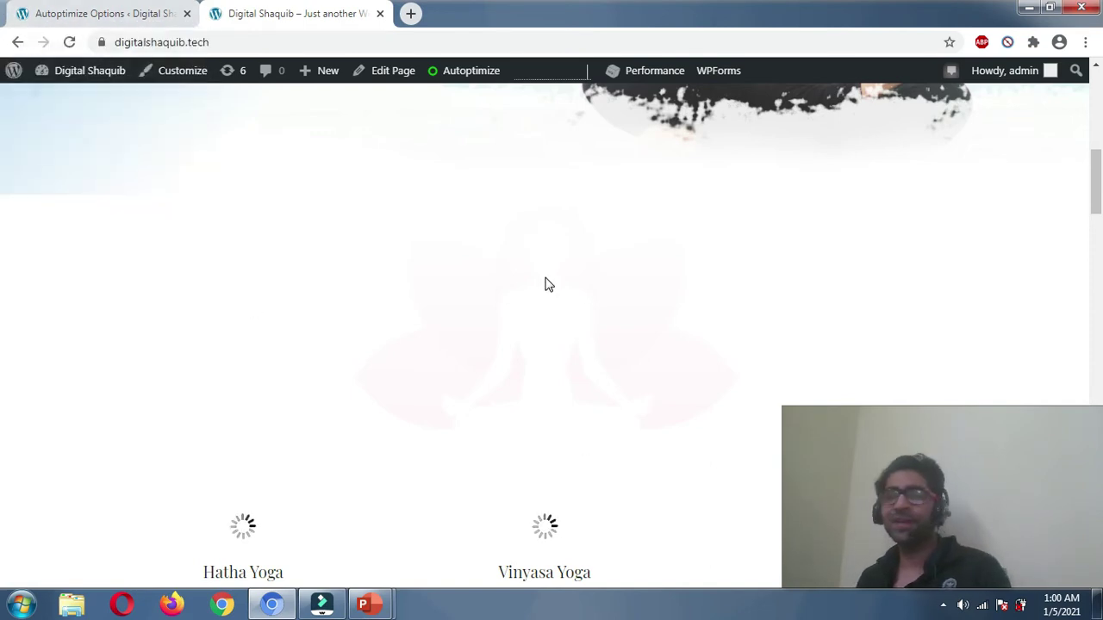
scroll(613, 352, "up", 7)
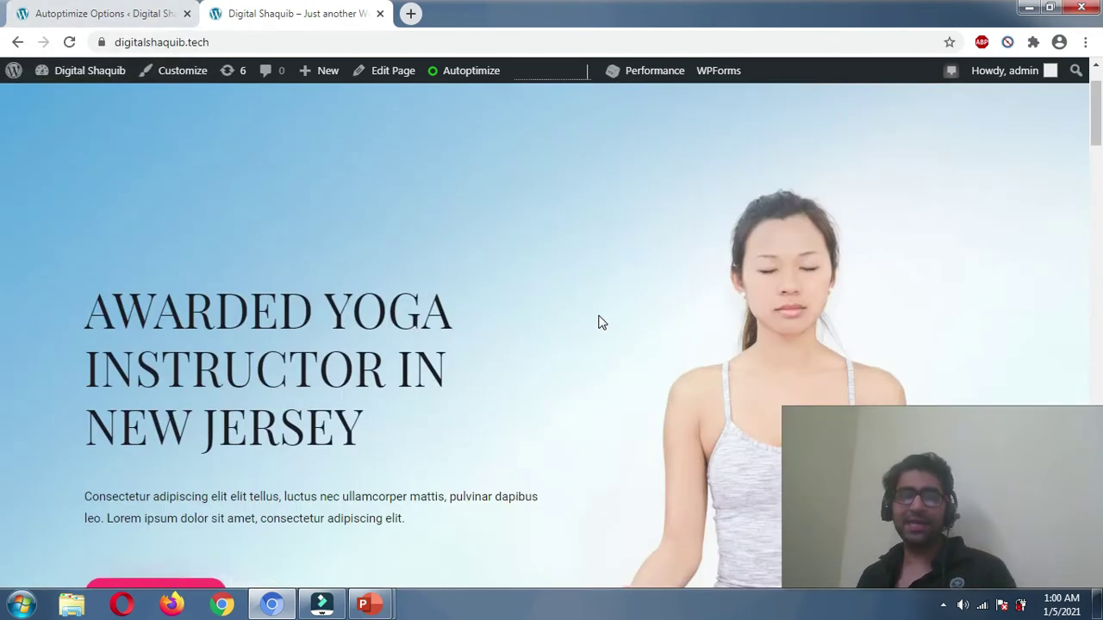
scroll(598, 320, "down", 8)
scroll(601, 319, "down", 5)
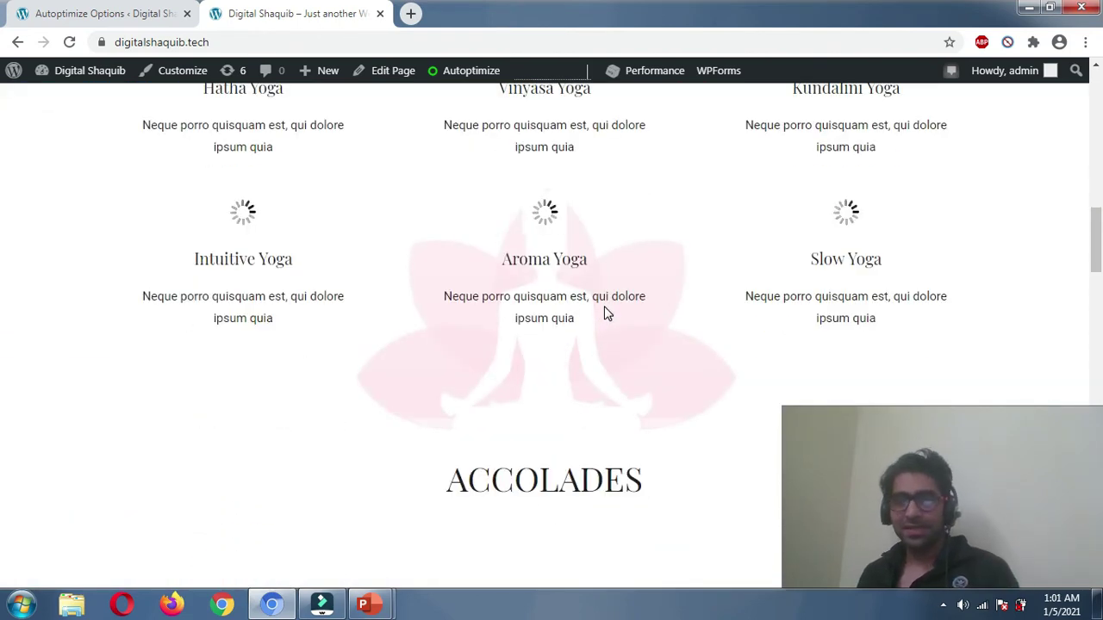
scroll(576, 379, "down", 15)
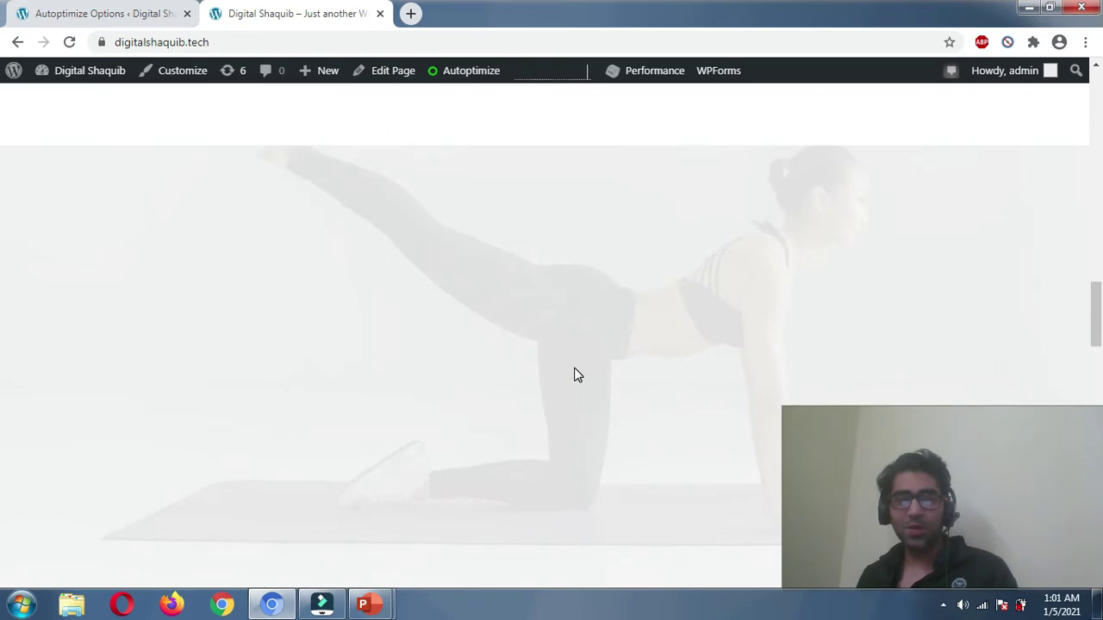
scroll(511, 440, "up", 5)
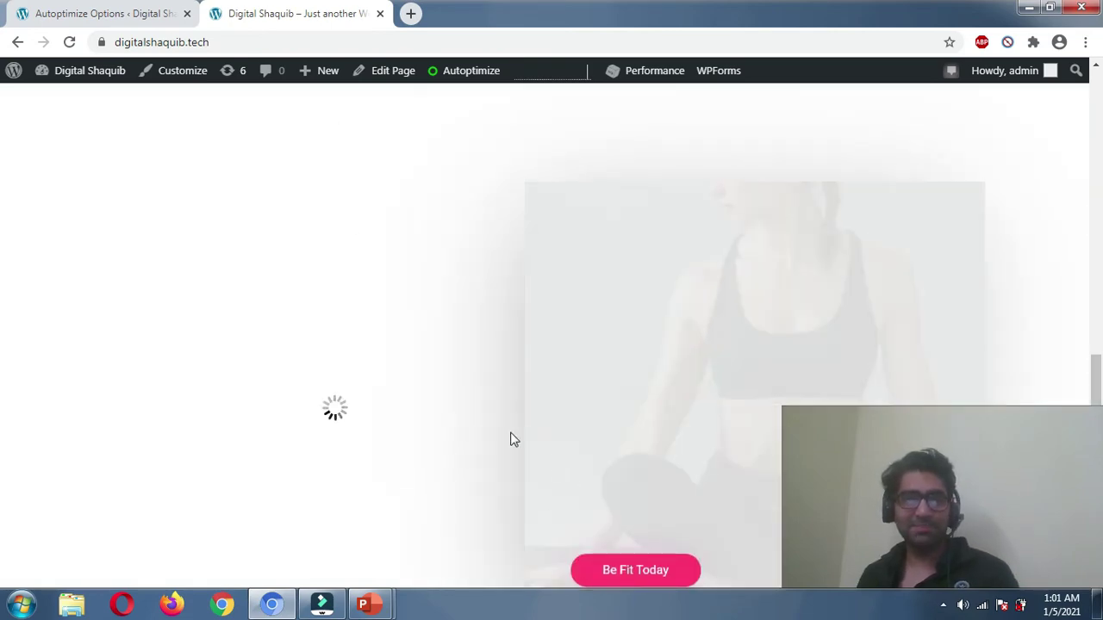
scroll(318, 335, "up", 10)
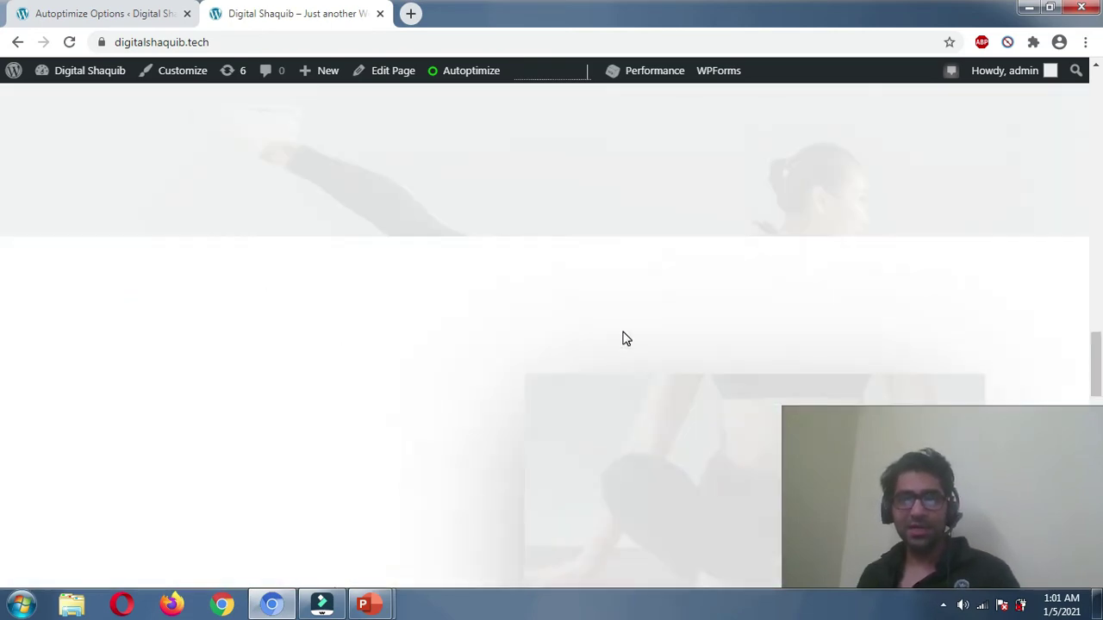
scroll(627, 338, "up", 15)
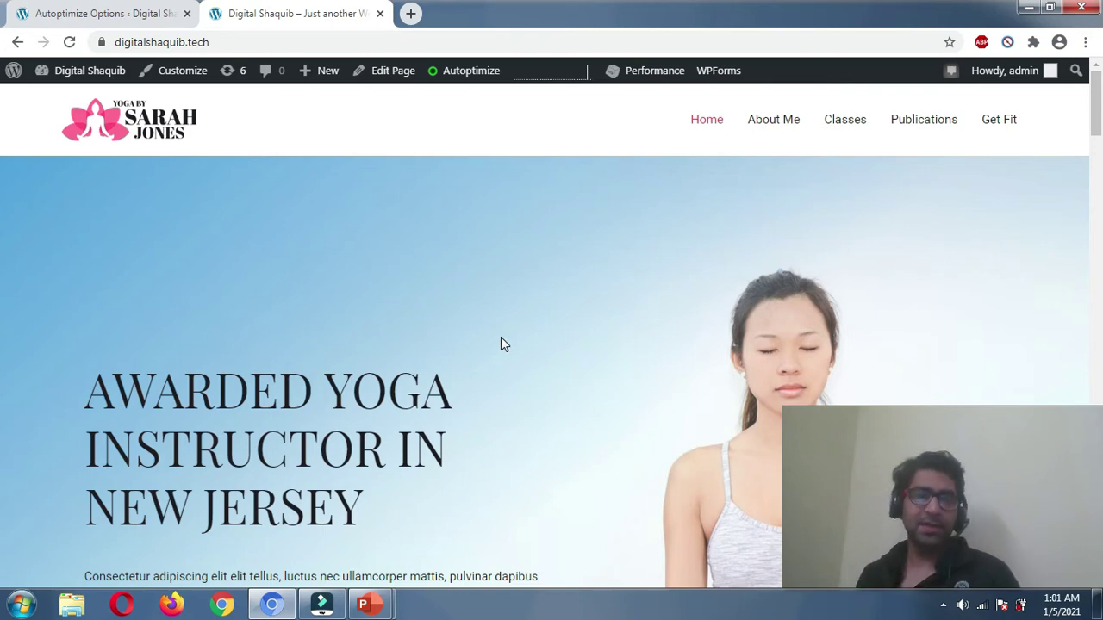
scroll(549, 385, "down", 1)
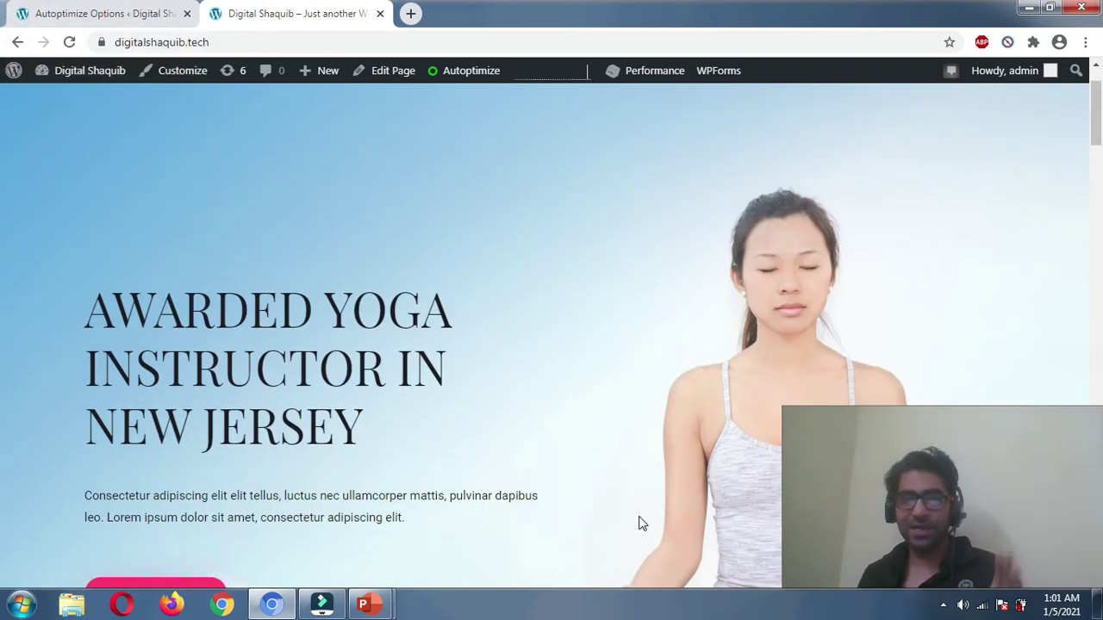
scroll(521, 377, "down", 15)
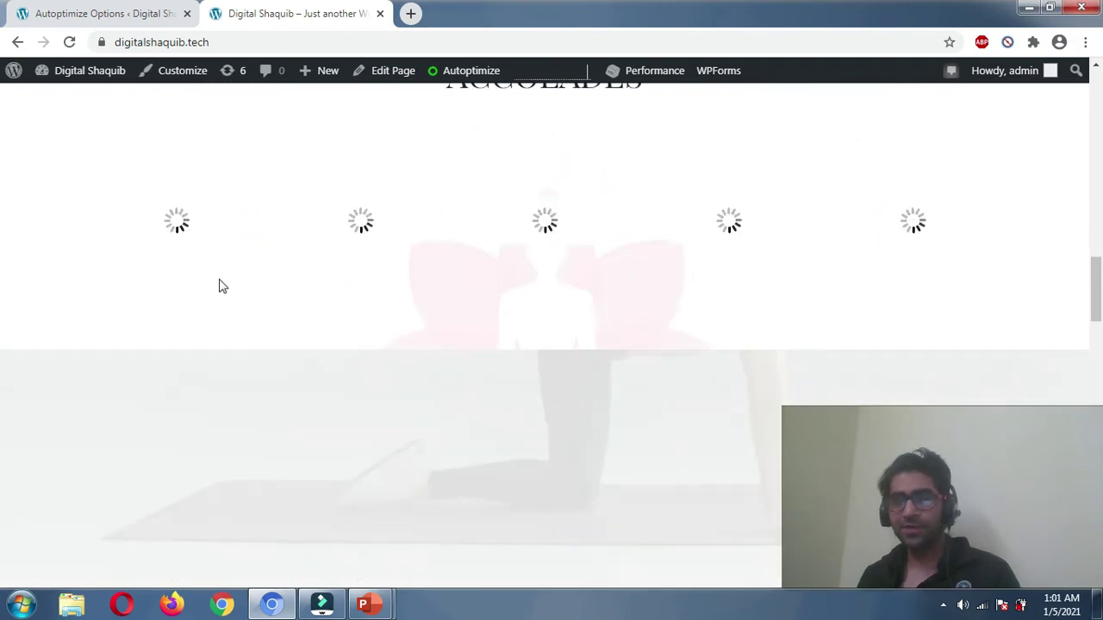
scroll(138, 276, "up", 3)
right_click(93, 240)
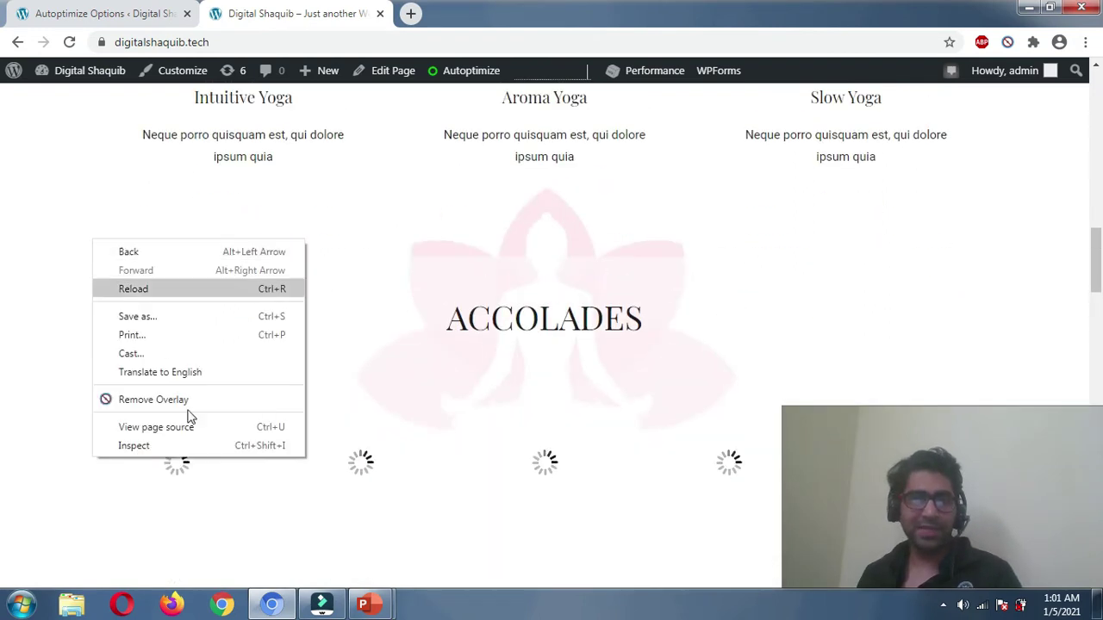
left_click(191, 449)
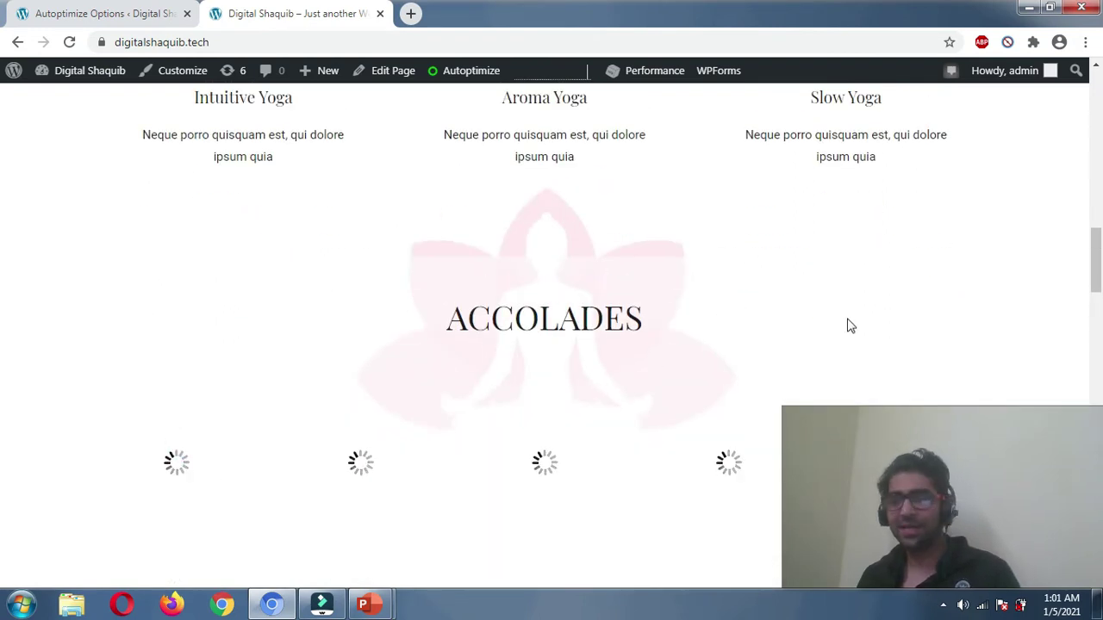
left_click(916, 70)
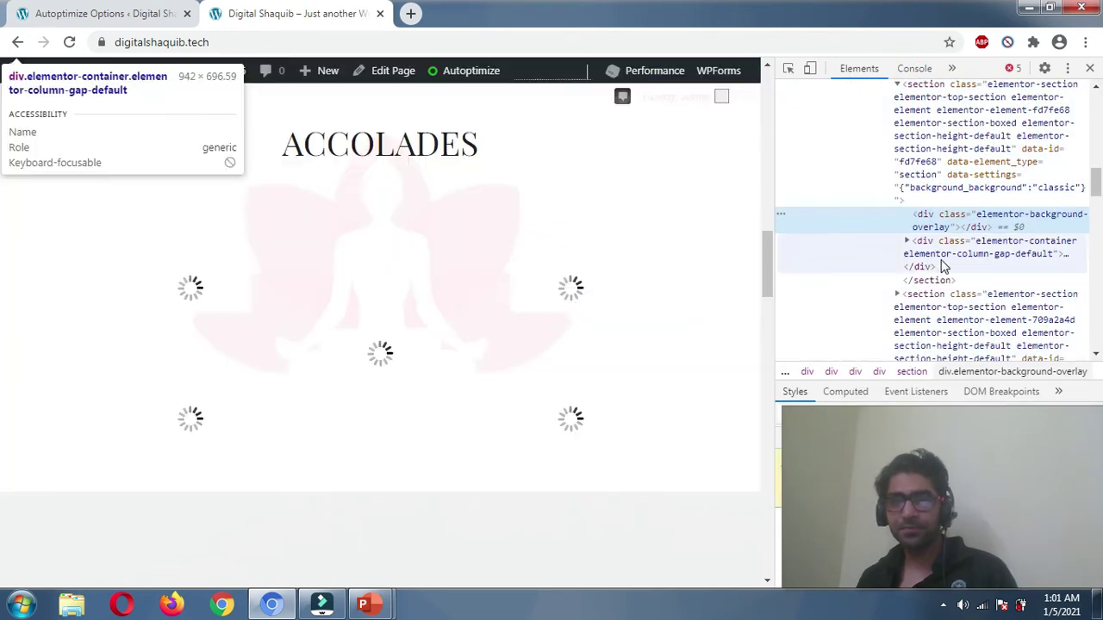
left_click(911, 76)
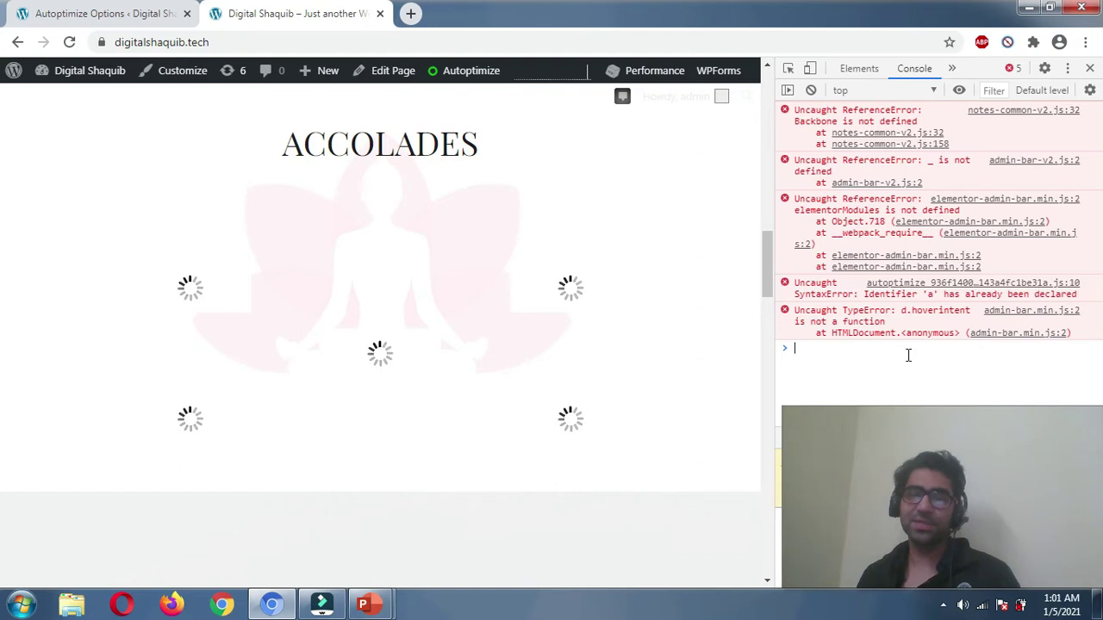
left_click(1090, 68)
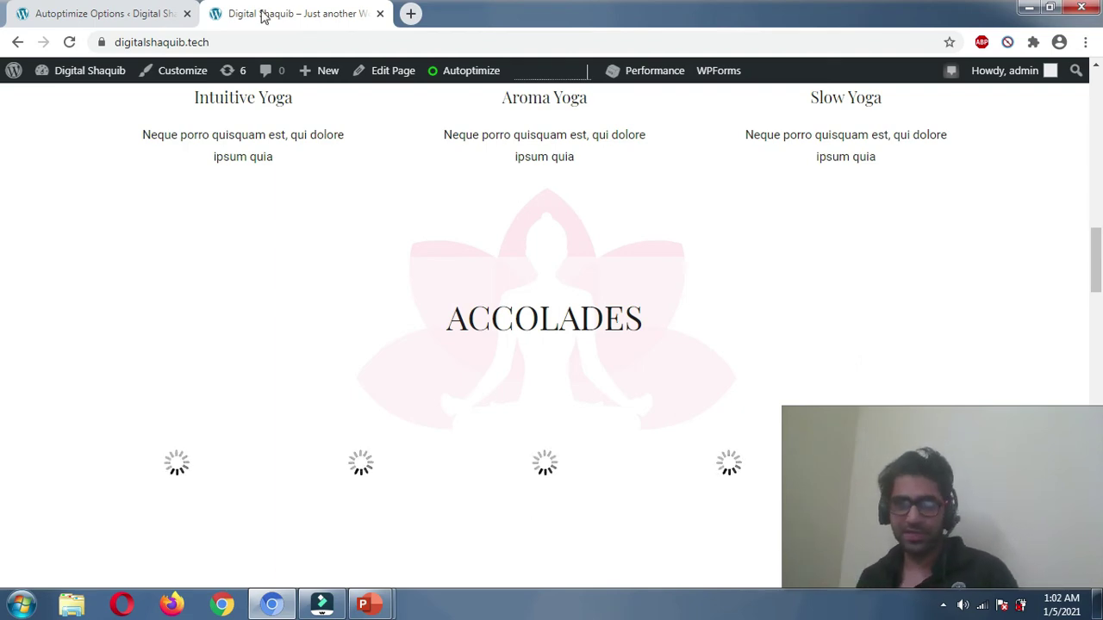
Back in the Autoptimize settings, enable 'Add try-catch wrapping?'.
left_click(102, 14)
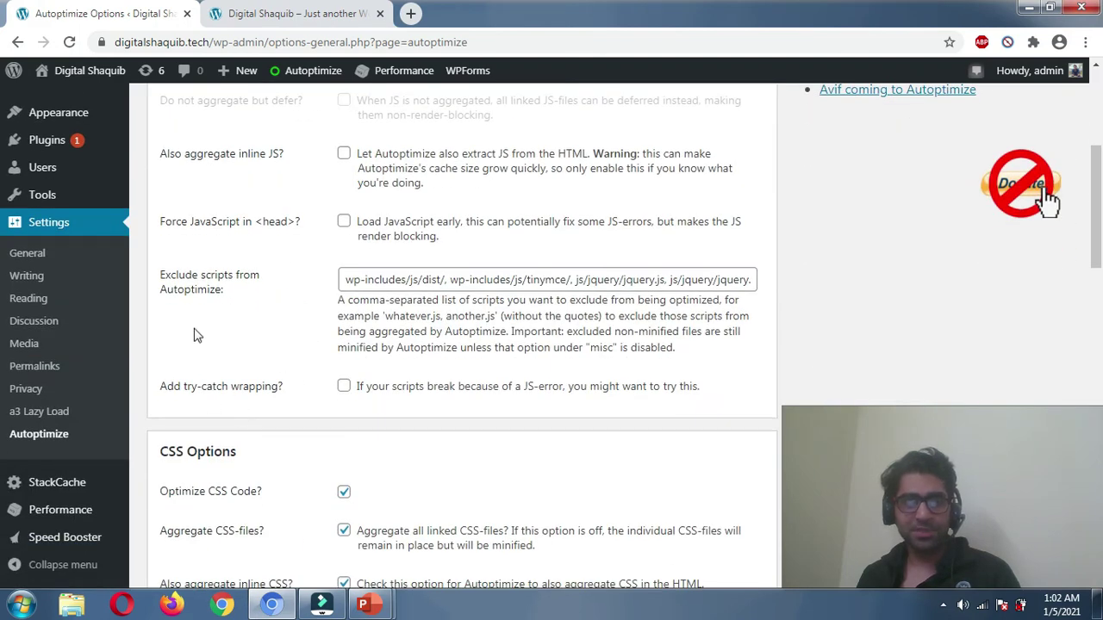
mouse_move(172, 401)
left_mouse_down()
mouse_move(275, 408)
mouse_move(164, 384)
left_mouse_up()
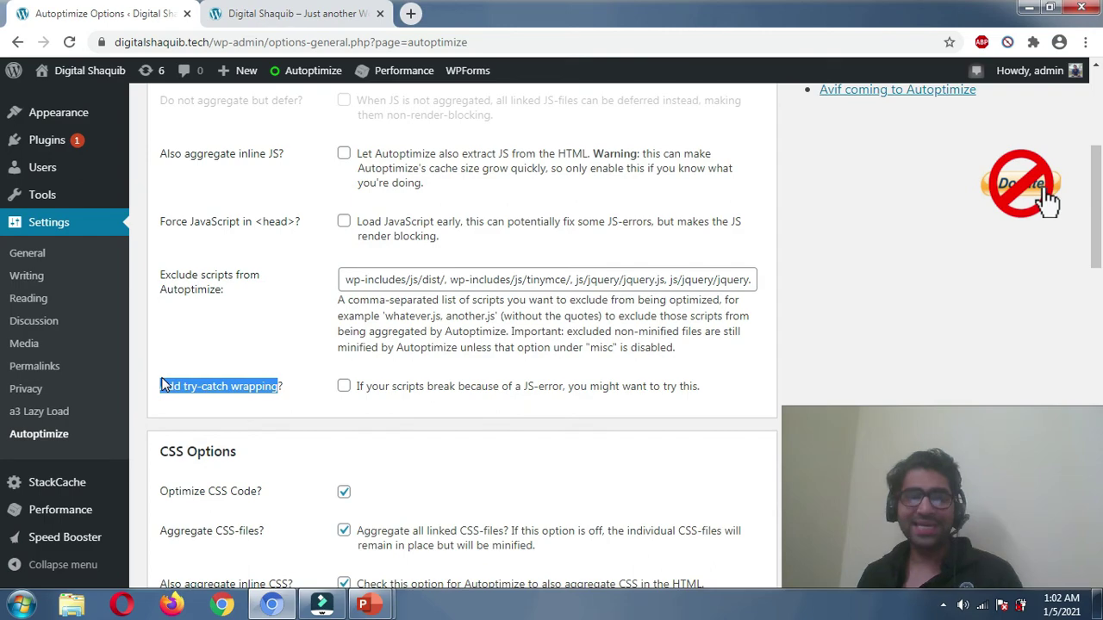
left_click(349, 390)
Save the settings with the cache emptied and bring up the Digital Shaquib homepage.
scroll(323, 358, "down", 15)
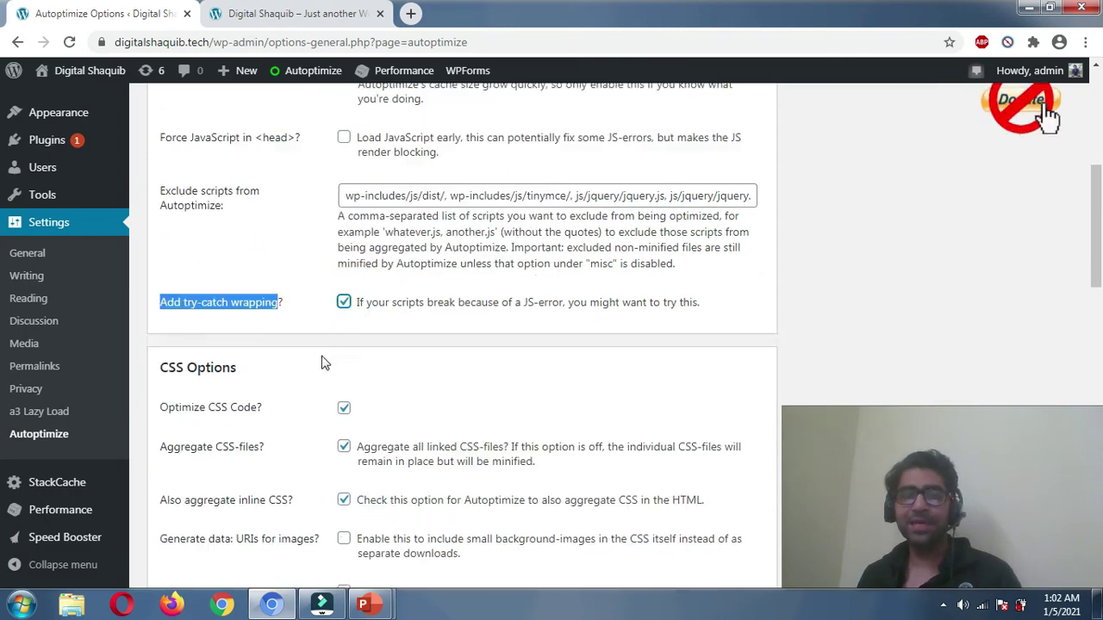
scroll(335, 390, "down", 2)
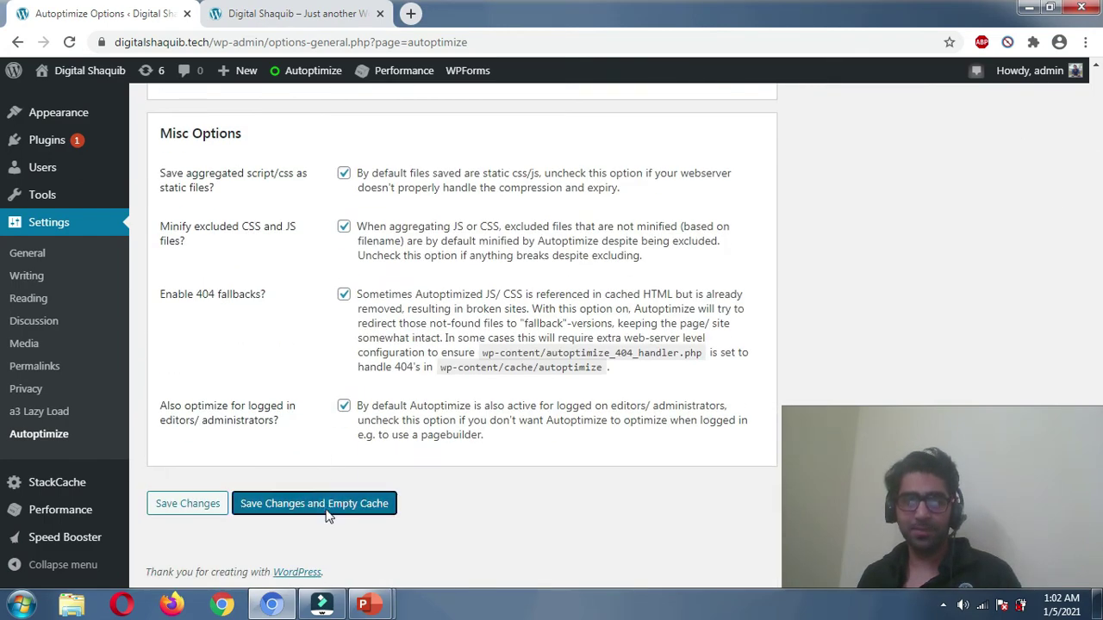
left_click(327, 512)
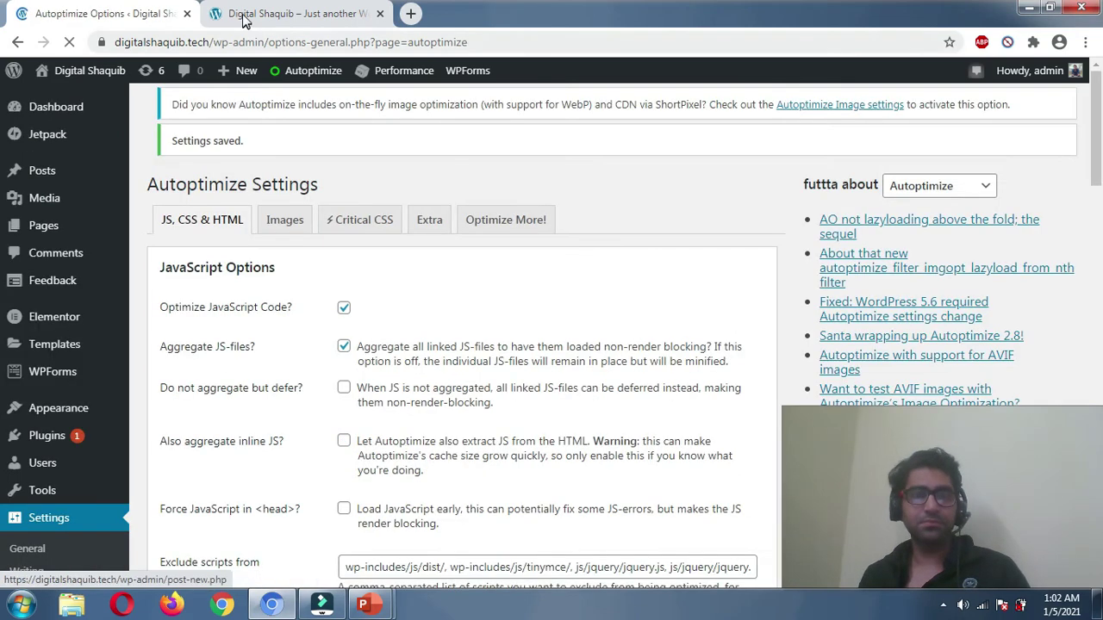
left_click(243, 21)
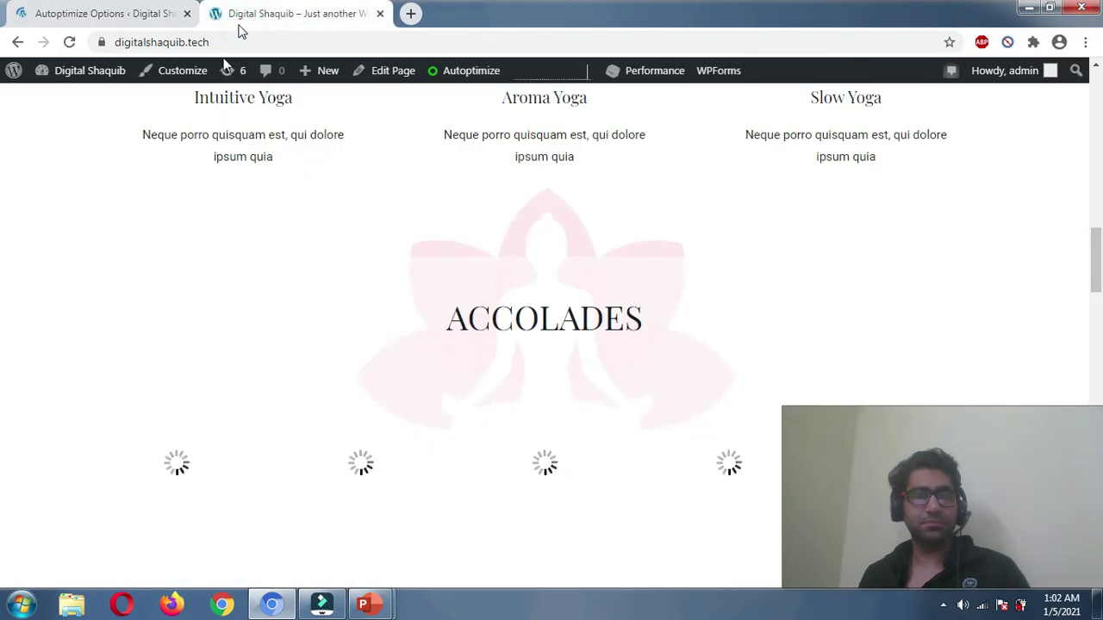
Reload the homepage, scroll through it to confirm it still renders, then return to Autoptimize Options.
left_click(69, 42)
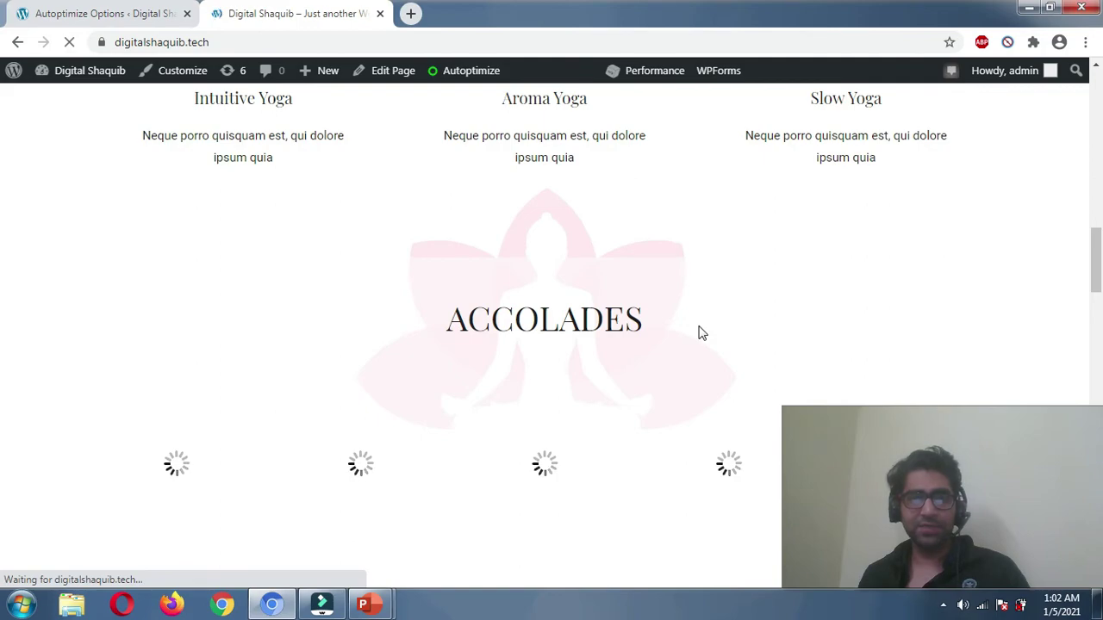
scroll(699, 330, "up", 10)
scroll(699, 330, "down", 12)
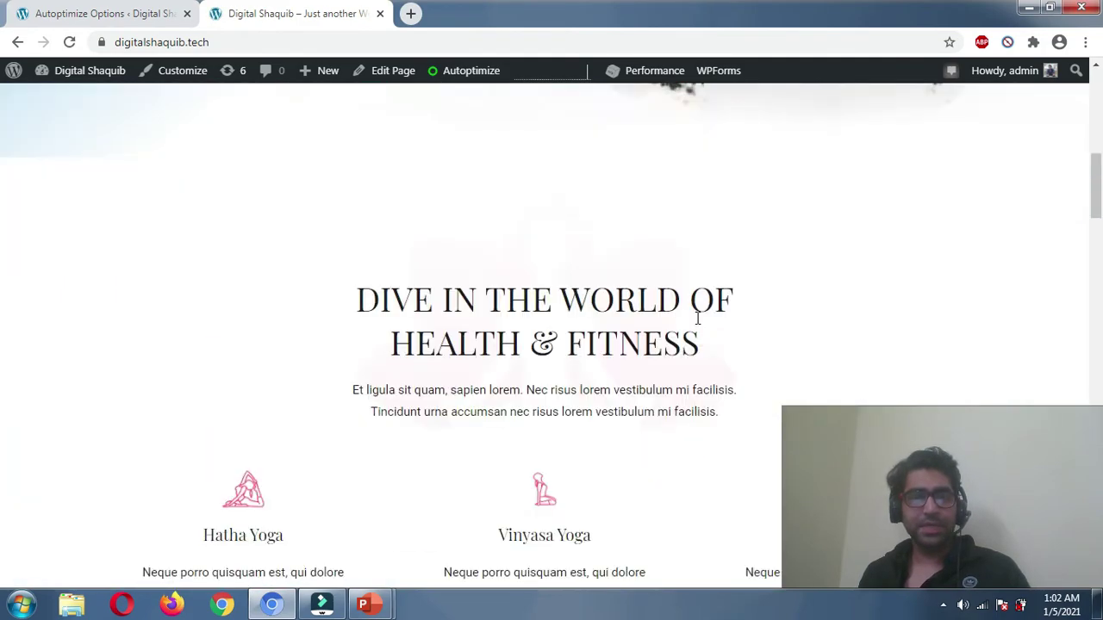
scroll(619, 236, "down", 10)
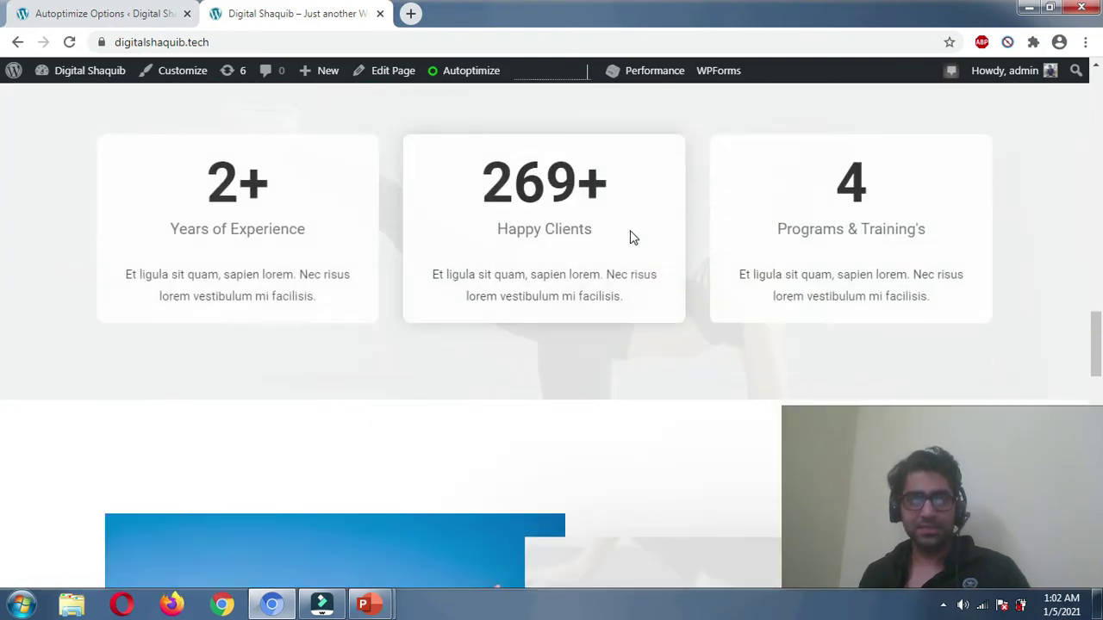
scroll(421, 297, "down", 10)
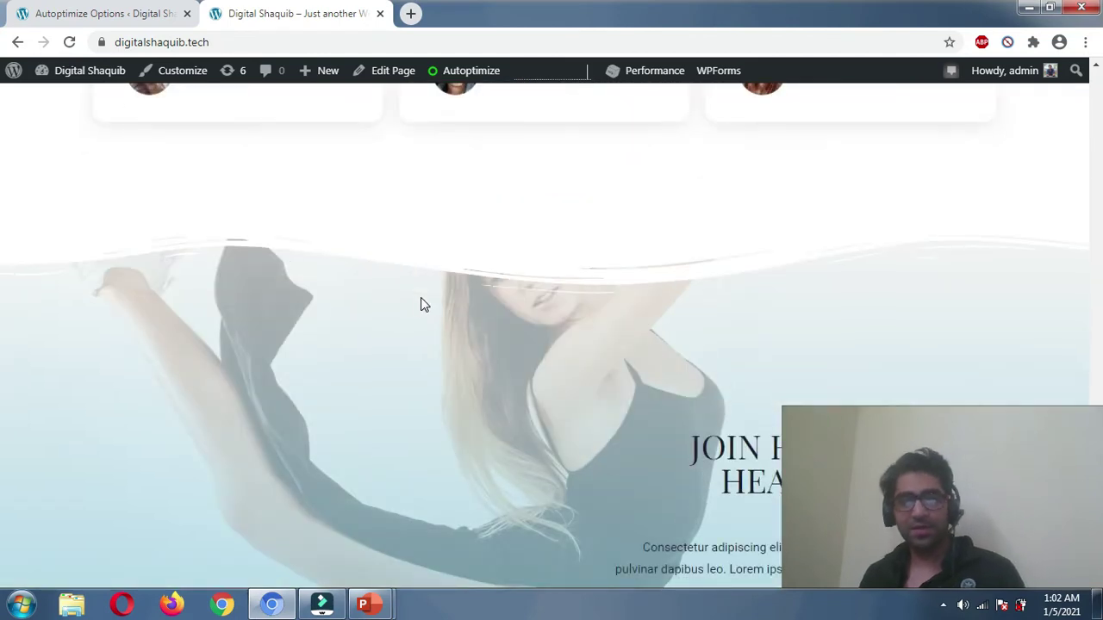
scroll(484, 305, "down", 3)
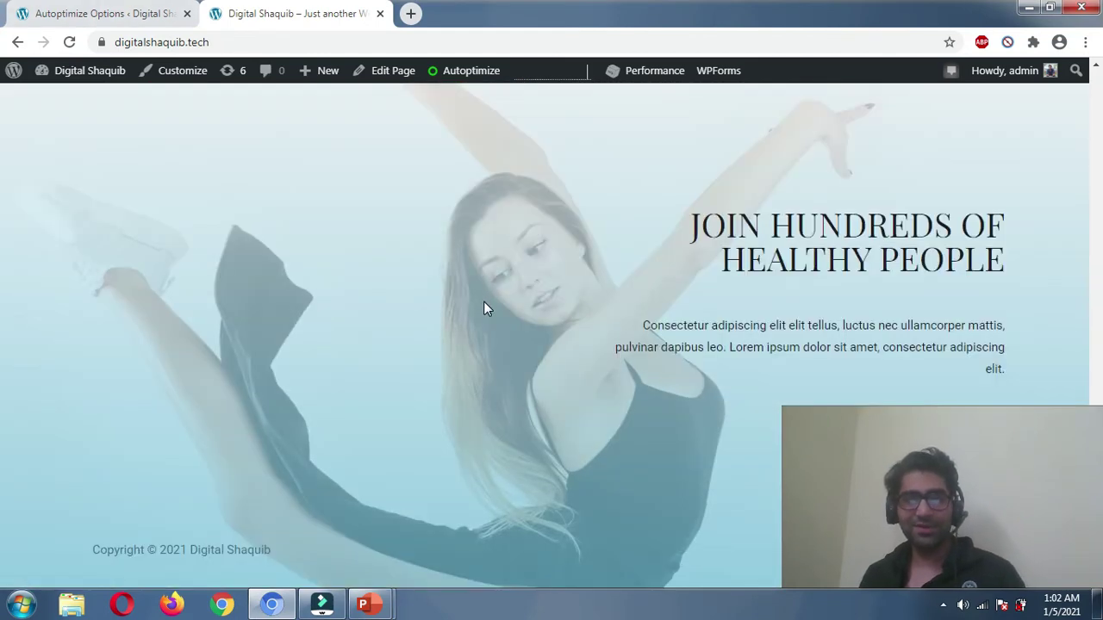
scroll(483, 305, "up", 10)
scroll(484, 309, "up", 15)
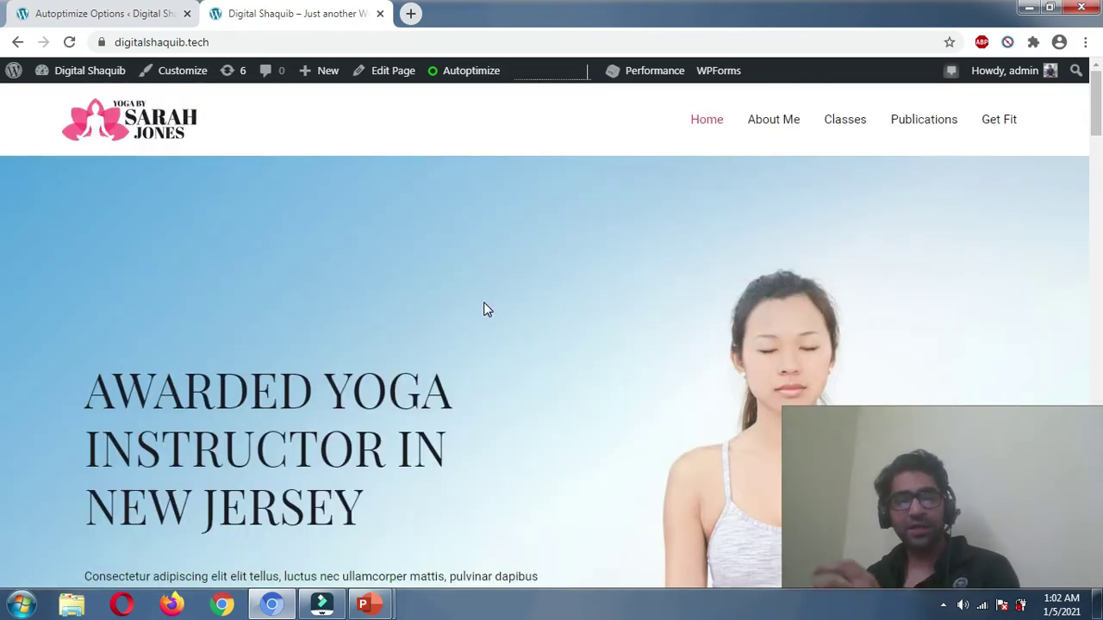
scroll(457, 281, "down", 6)
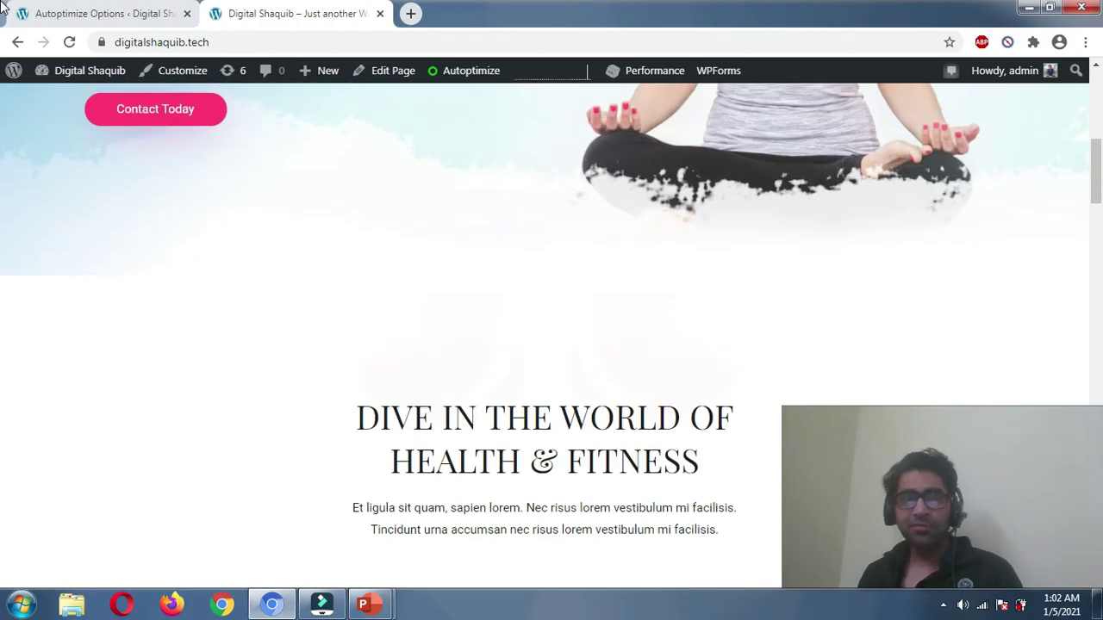
key("ctrl+Tab")
scroll(472, 440, "down", 9)
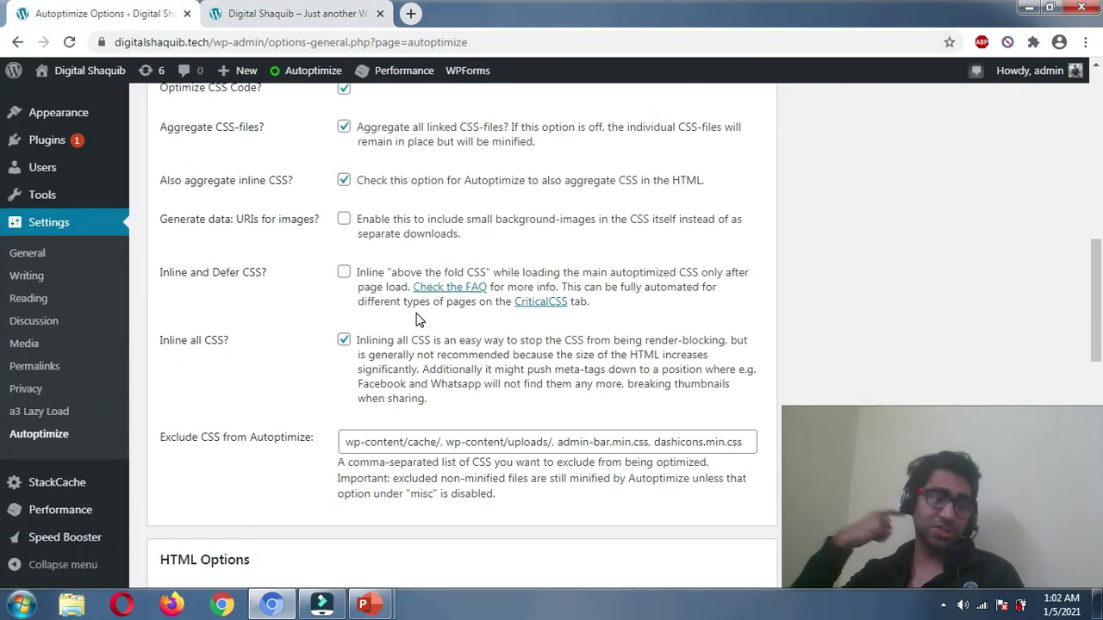
scroll(465, 328, "down", 10)
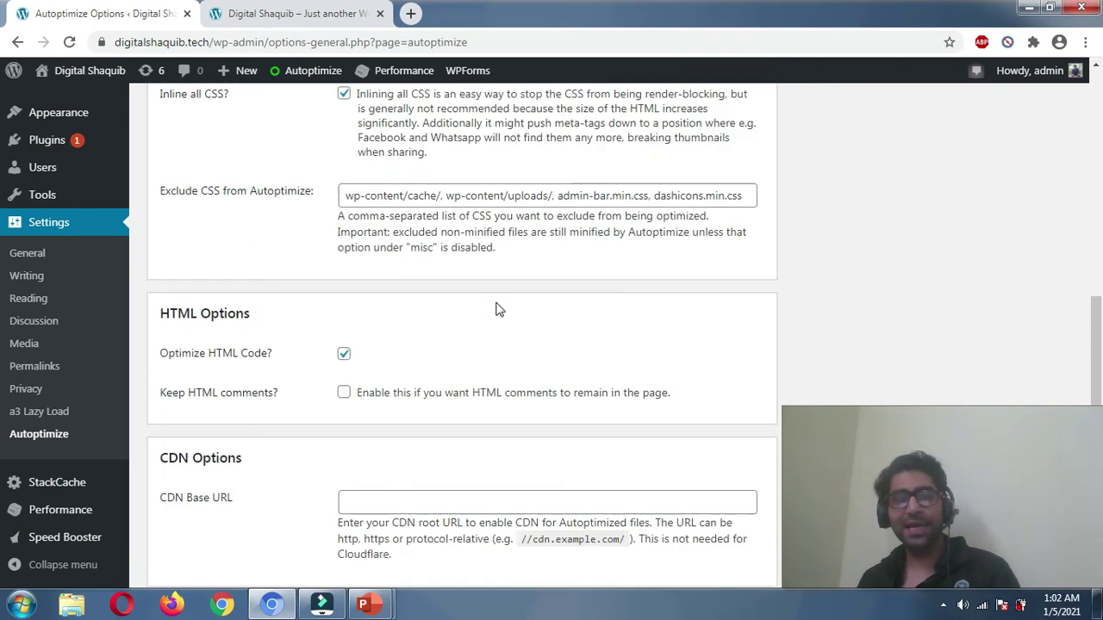
scroll(484, 289, "down", 2)
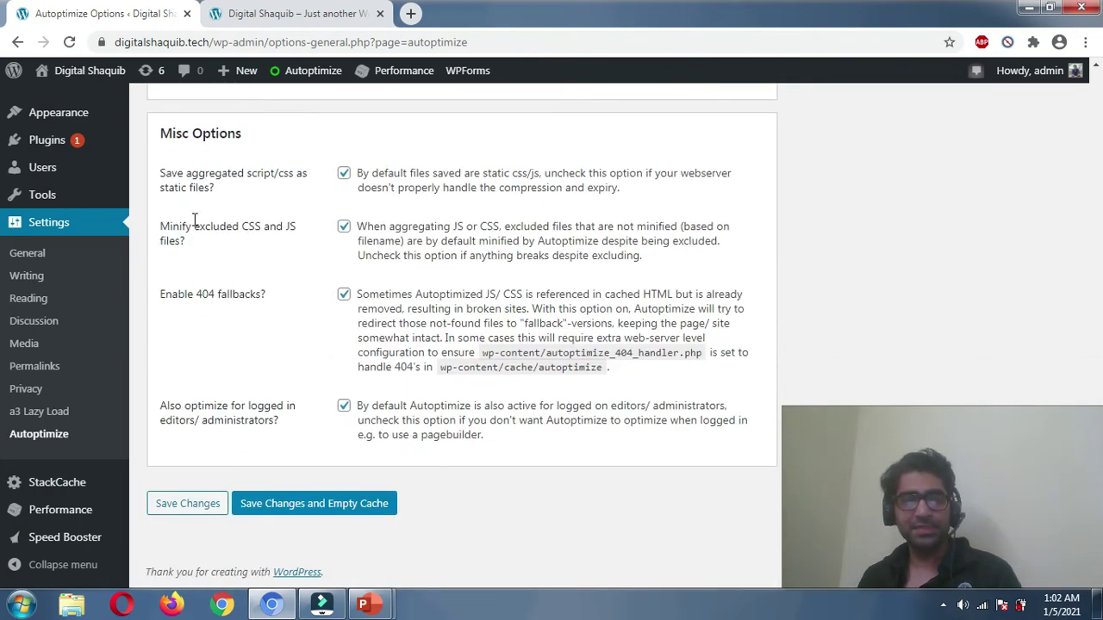
left_click_drag(183, 243, 161, 229)
left_click(198, 248)
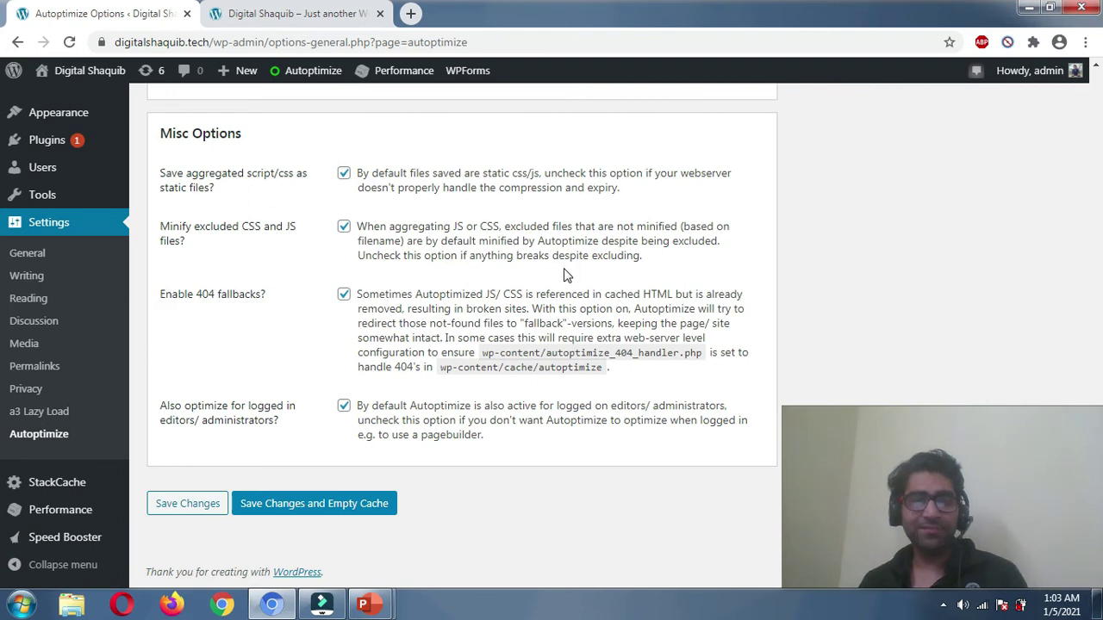
left_click_drag(304, 252, 160, 224)
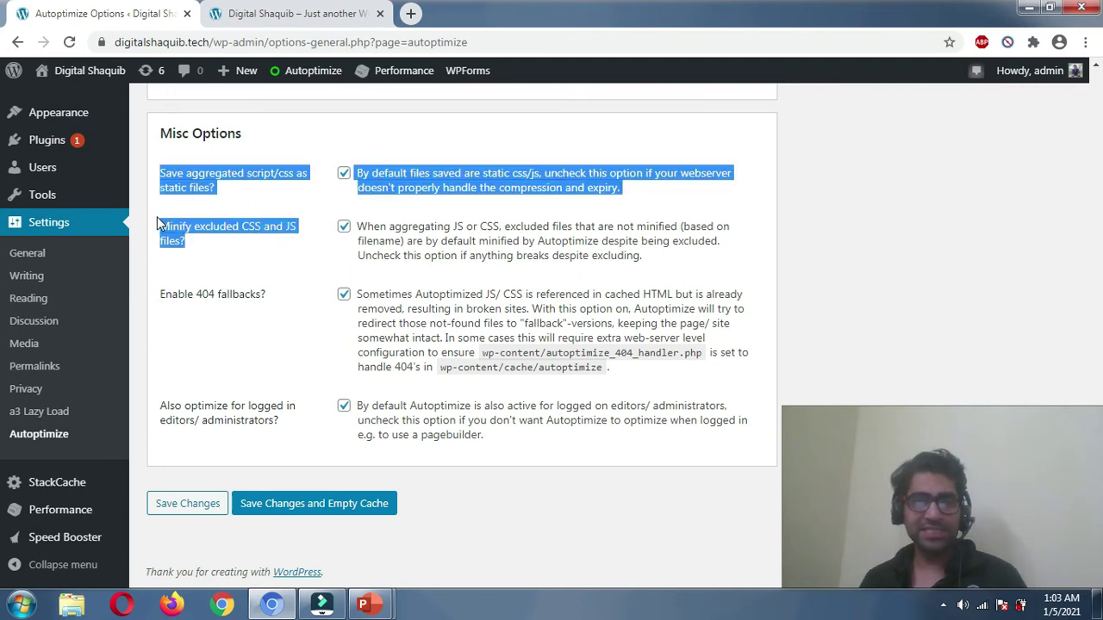
left_click(192, 267)
left_click_drag(192, 240, 157, 233)
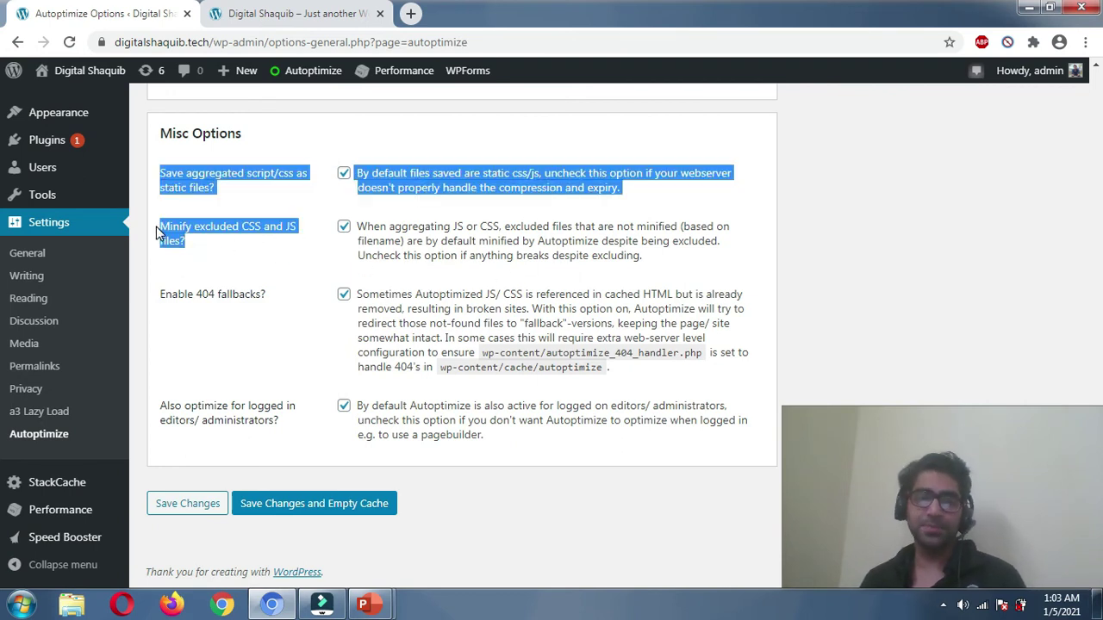
left_click(224, 257)
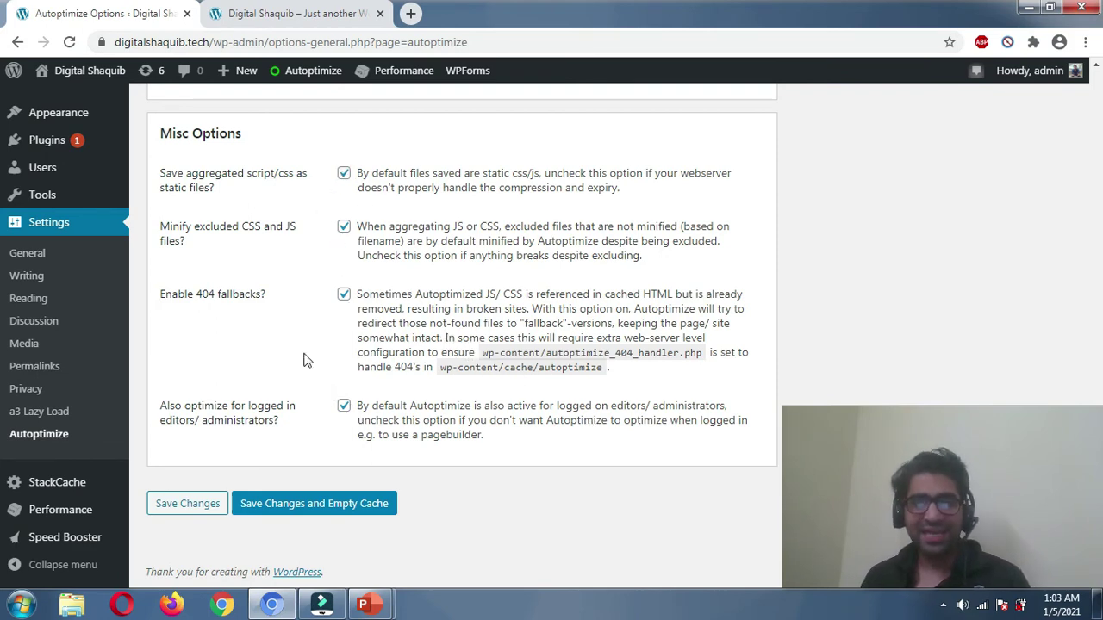
scroll(295, 232, "up", 4)
scroll(294, 244, "up", 2)
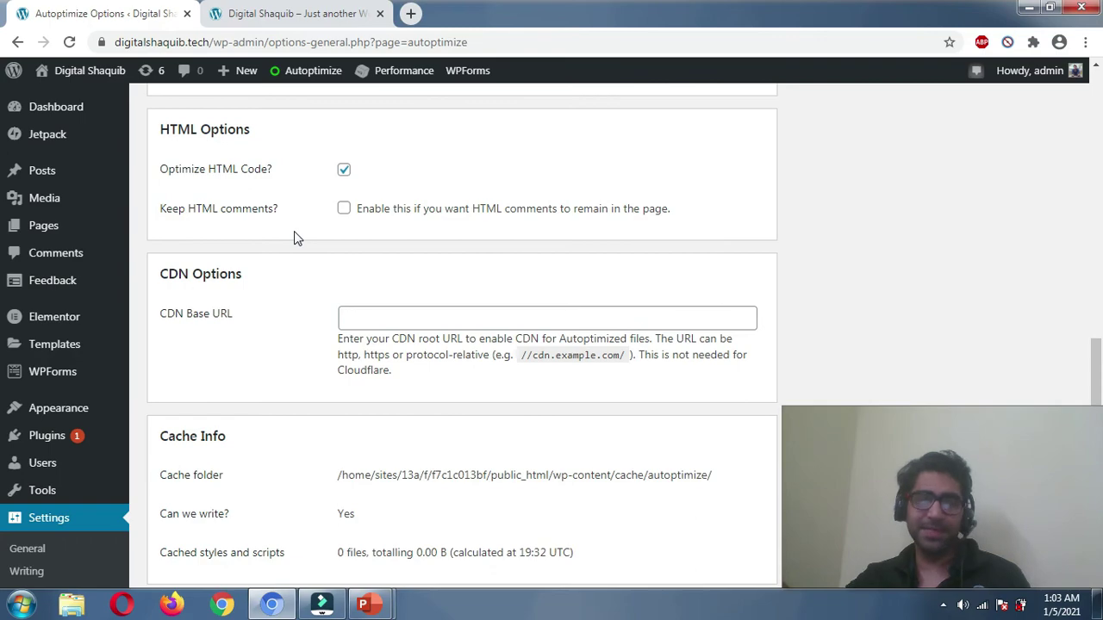
scroll(504, 374, "down", 7)
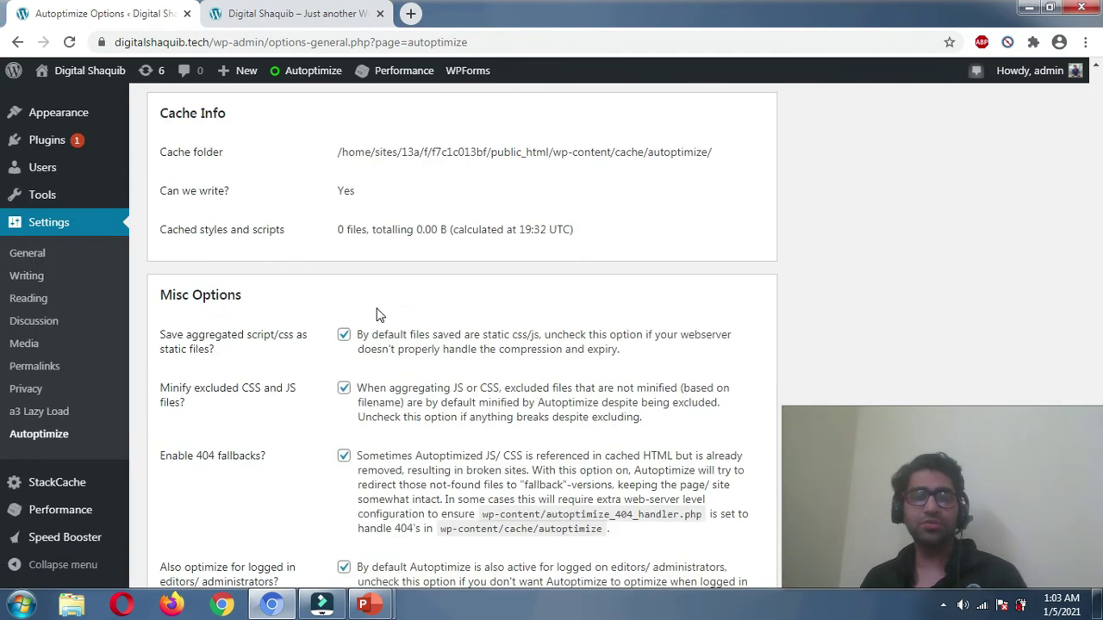
scroll(382, 312, "up", 16)
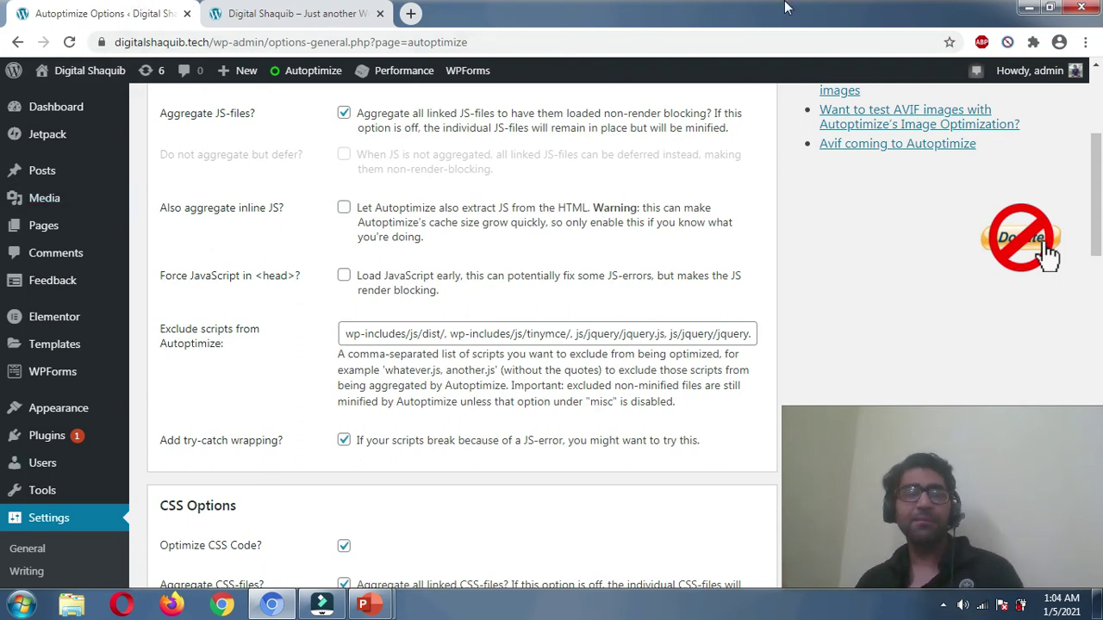
scroll(568, 346, "down", 3)
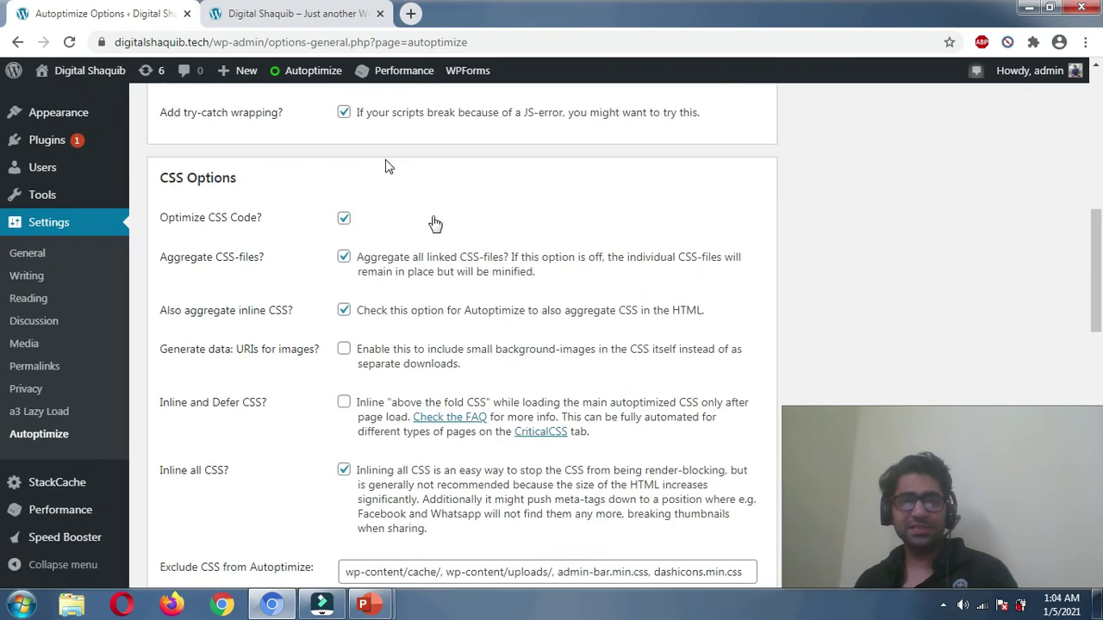
scroll(387, 167, "up", 7)
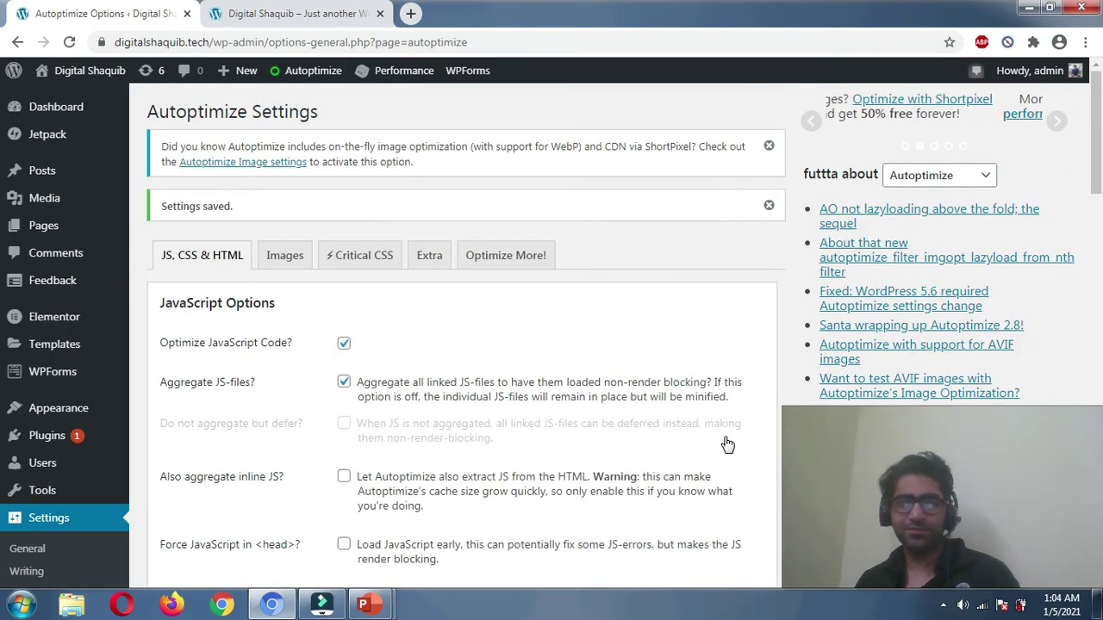